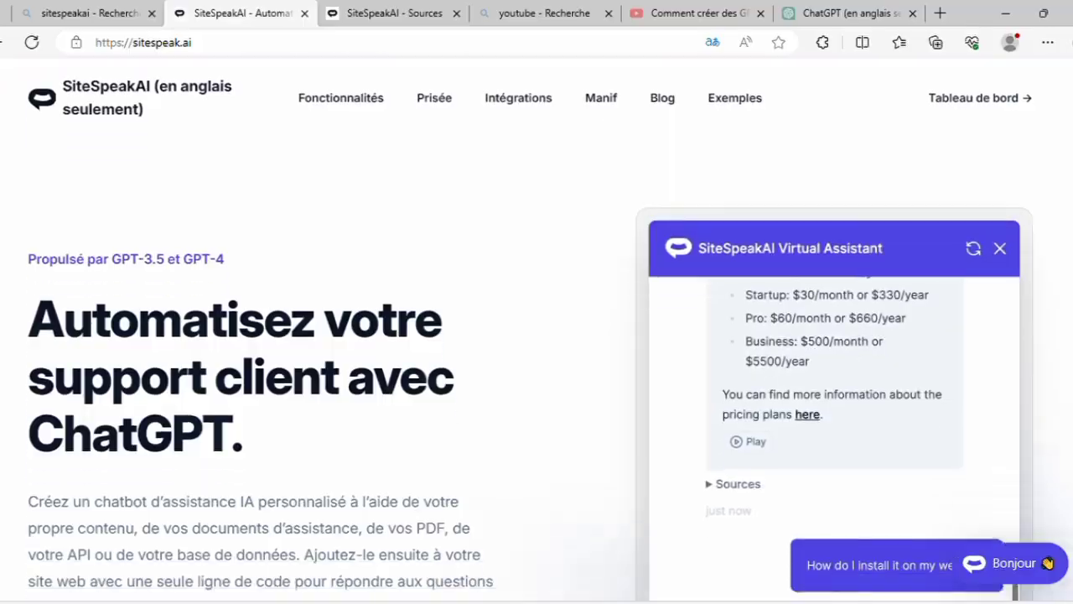
Look over the SiteSpeakAI home page and the list of current sources of the Systeme.io chatbot
scroll(536, 319, down, 5)
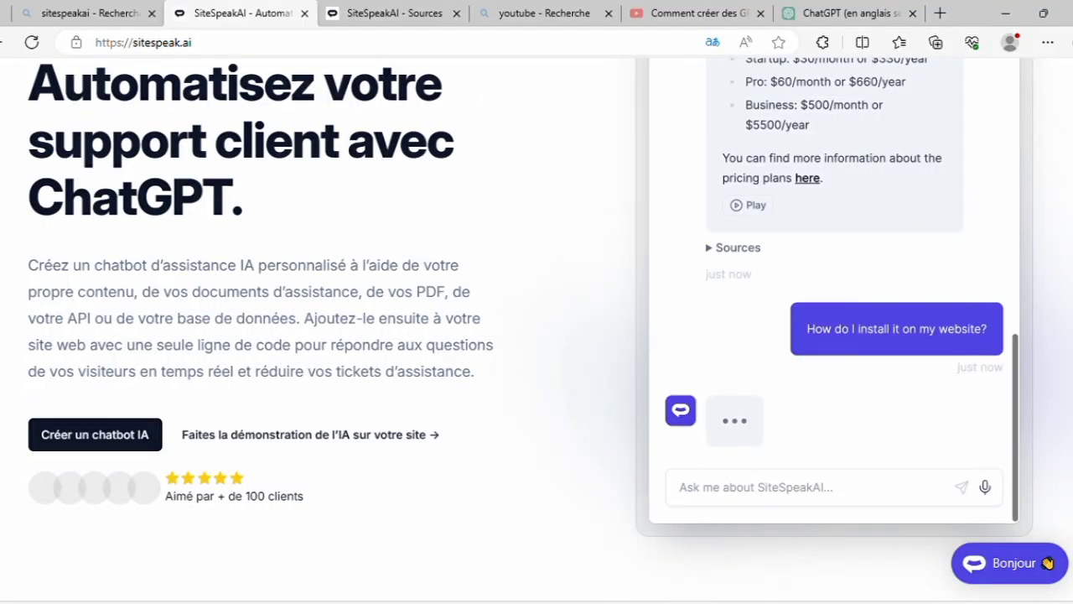
scroll(536, 318, up, 5)
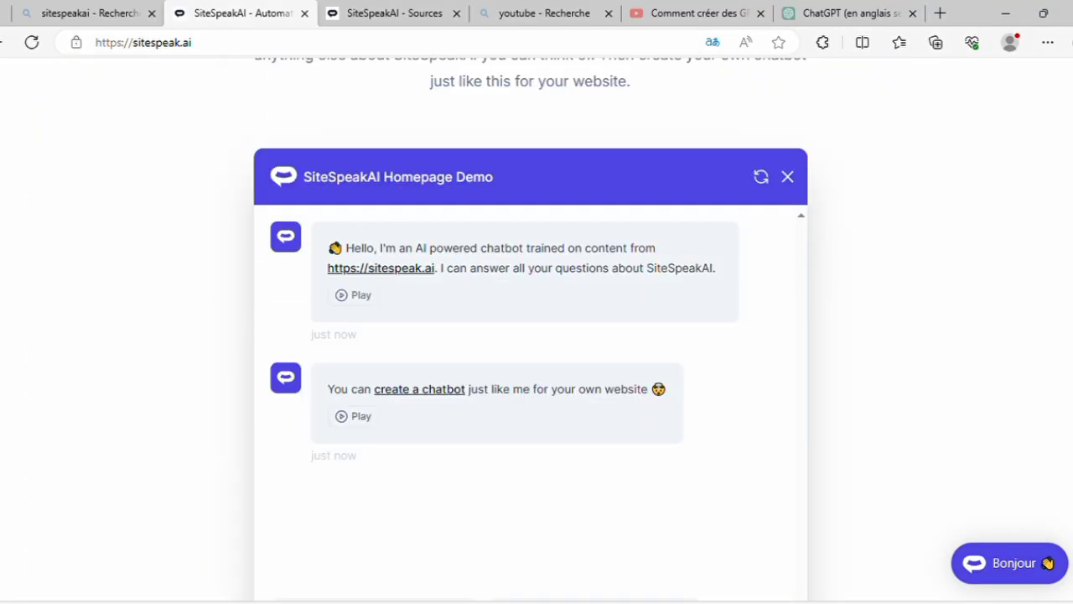
scroll(537, 318, up, 5)
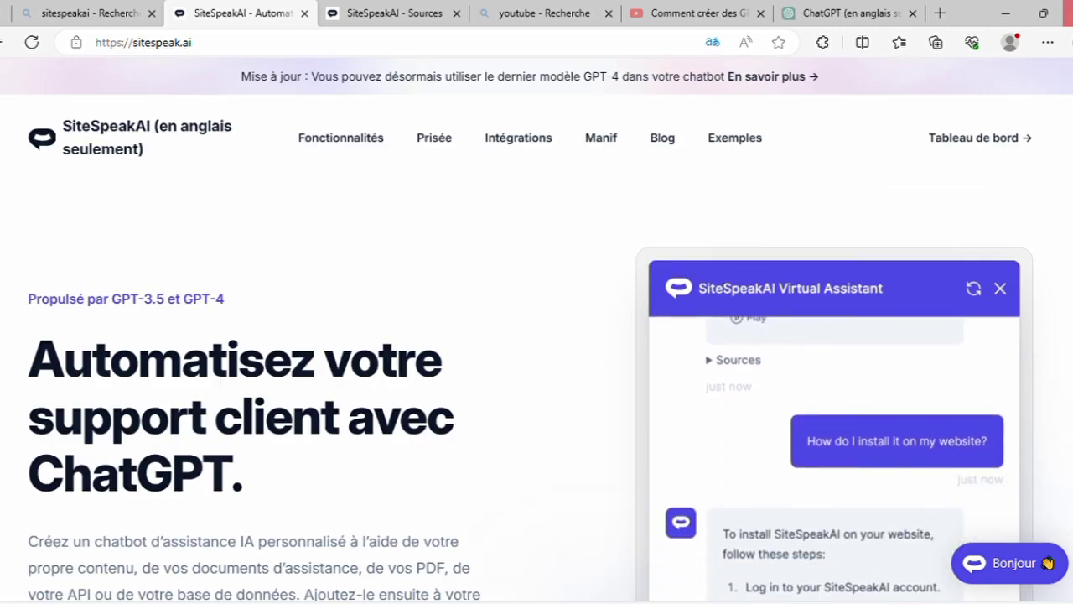
click(394, 14)
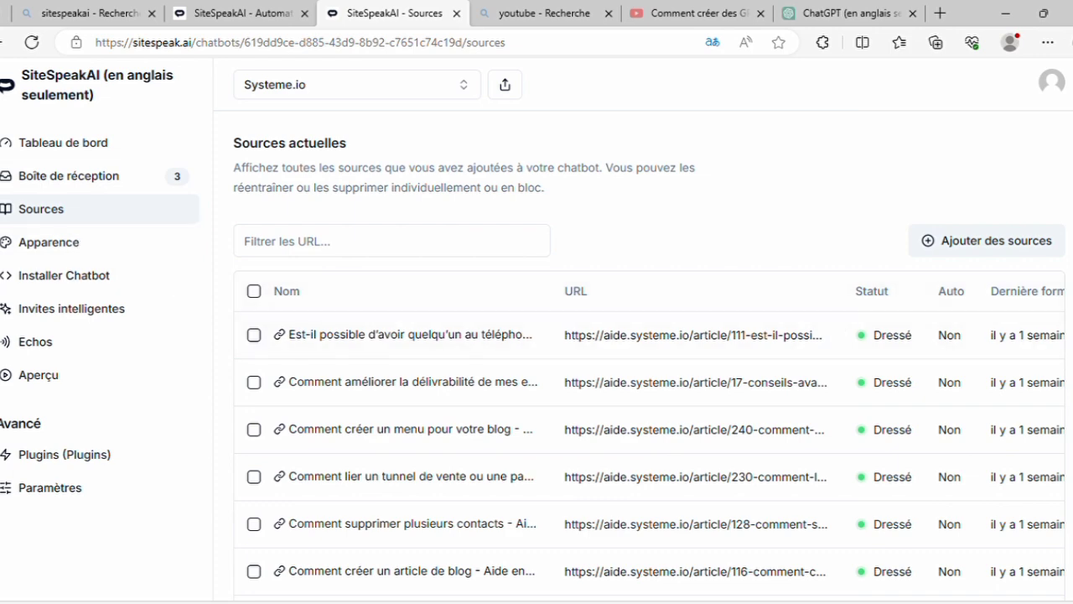
scroll(650, 352, down, 8)
scroll(650, 352, down, 1)
scroll(650, 352, up, 3)
scroll(650, 356, up, 5)
scroll(679, 319, up, 1)
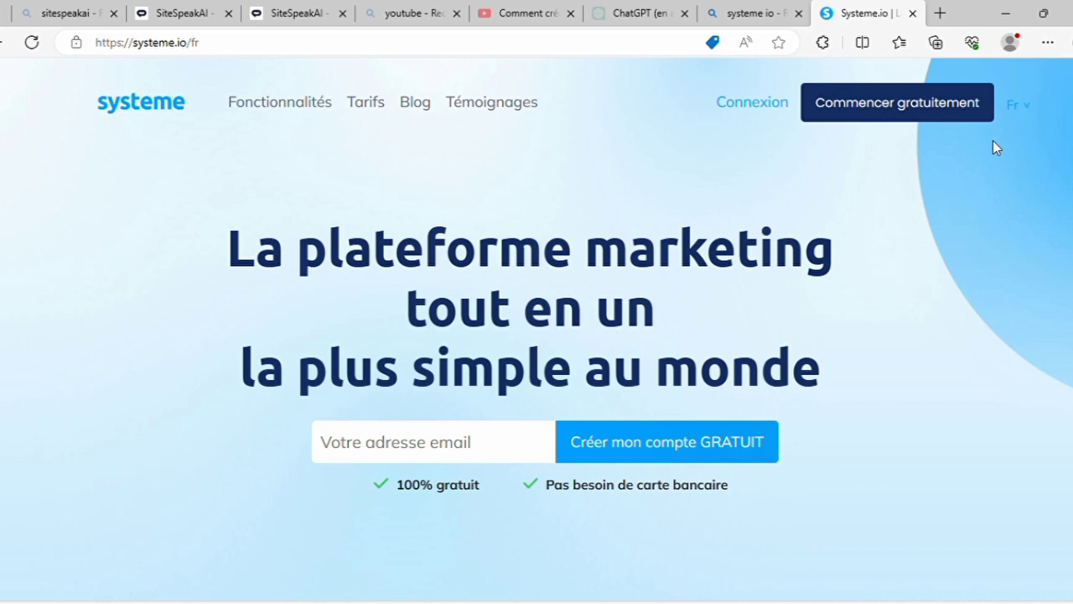
Examine the systeme.io French home page, including its included tools, cost savings section and customer testimonials
scroll(536, 327, down, 10)
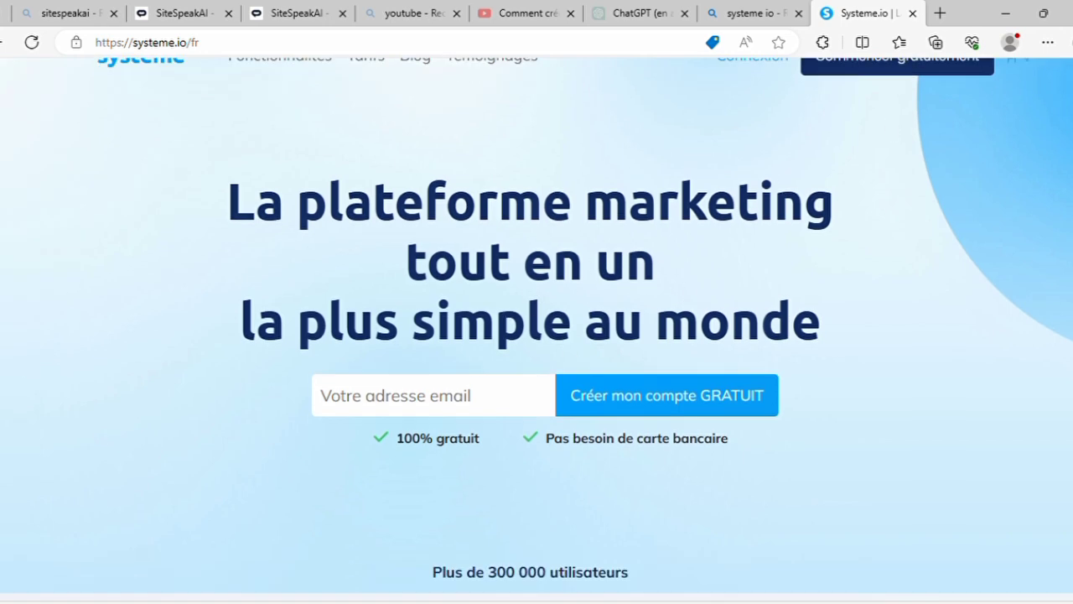
scroll(537, 327, down, 5)
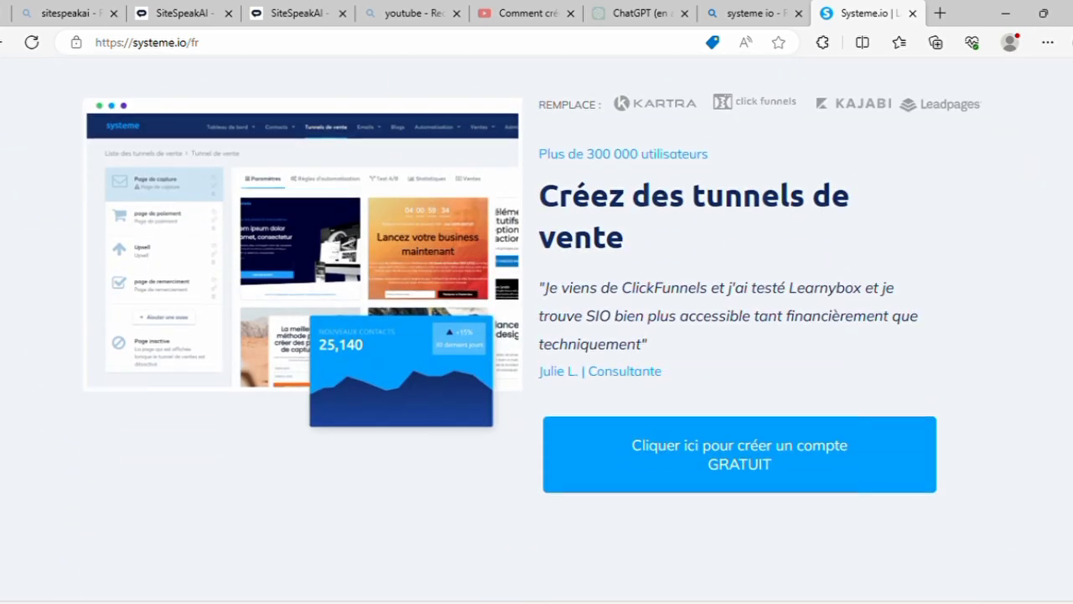
scroll(536, 327, up, 4)
scroll(536, 327, up, 2)
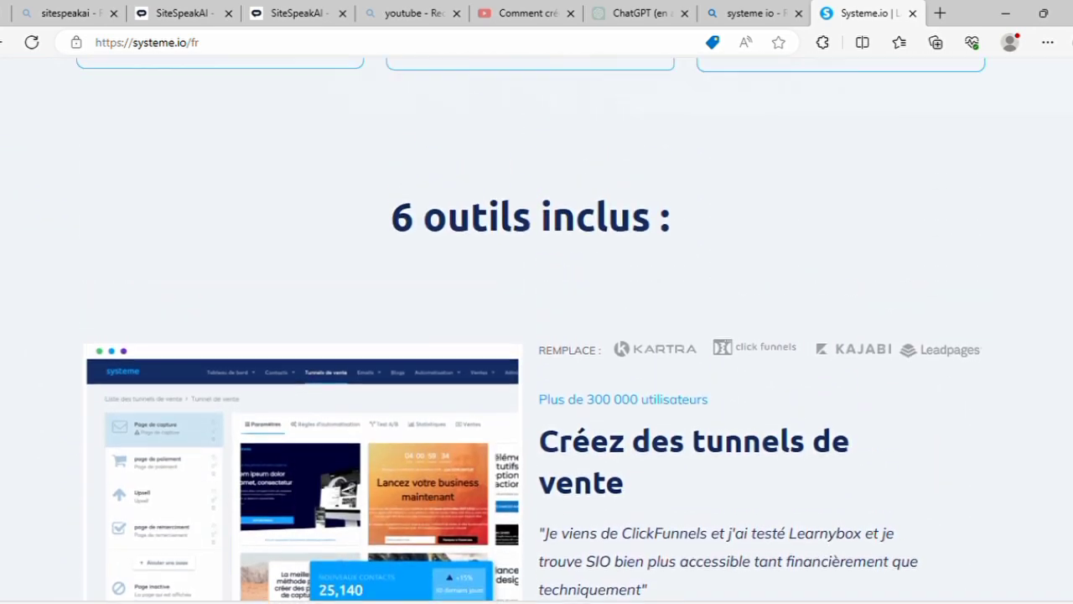
scroll(536, 327, down, 7)
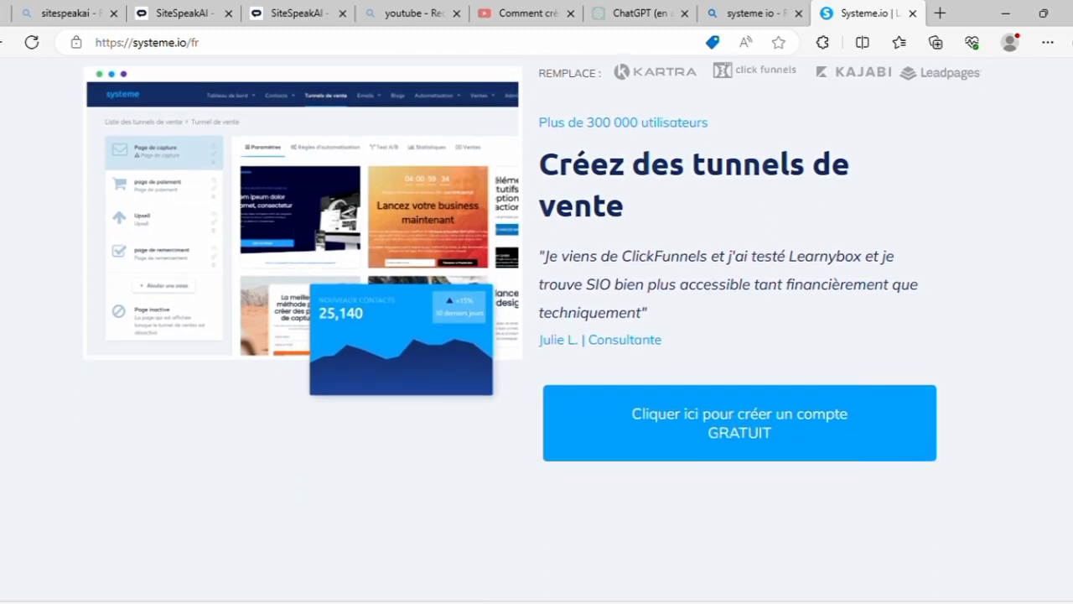
scroll(536, 327, down, 1)
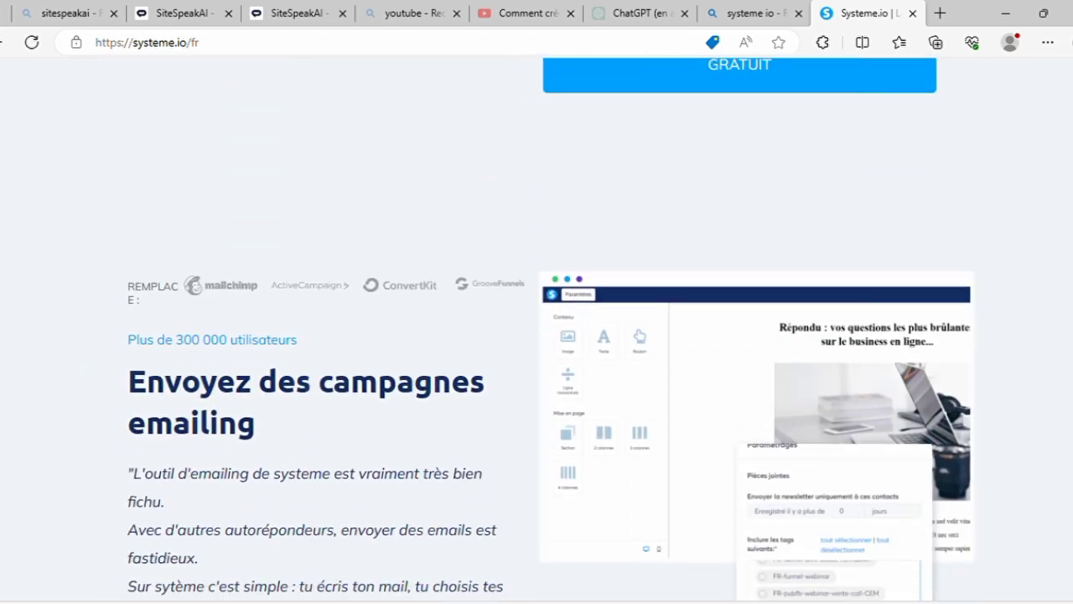
scroll(537, 327, down, 8)
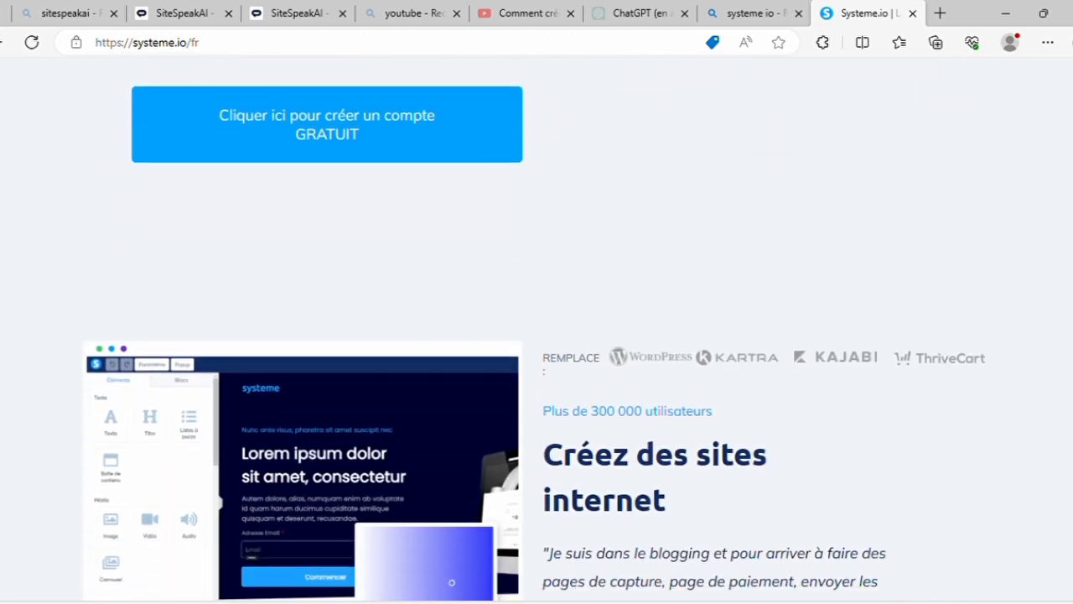
scroll(537, 327, down, 8)
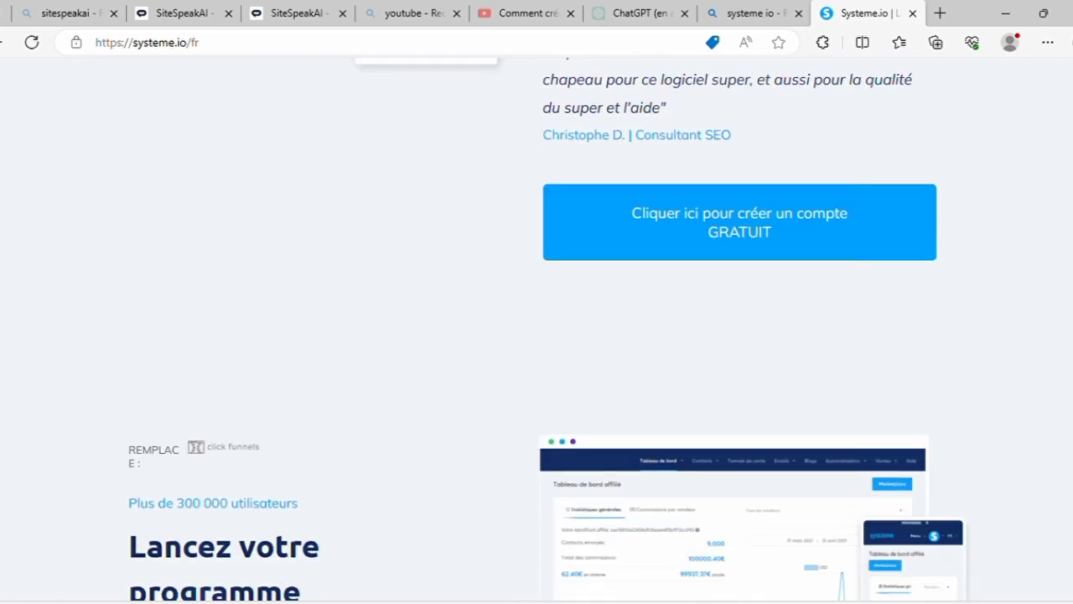
scroll(536, 327, down, 2)
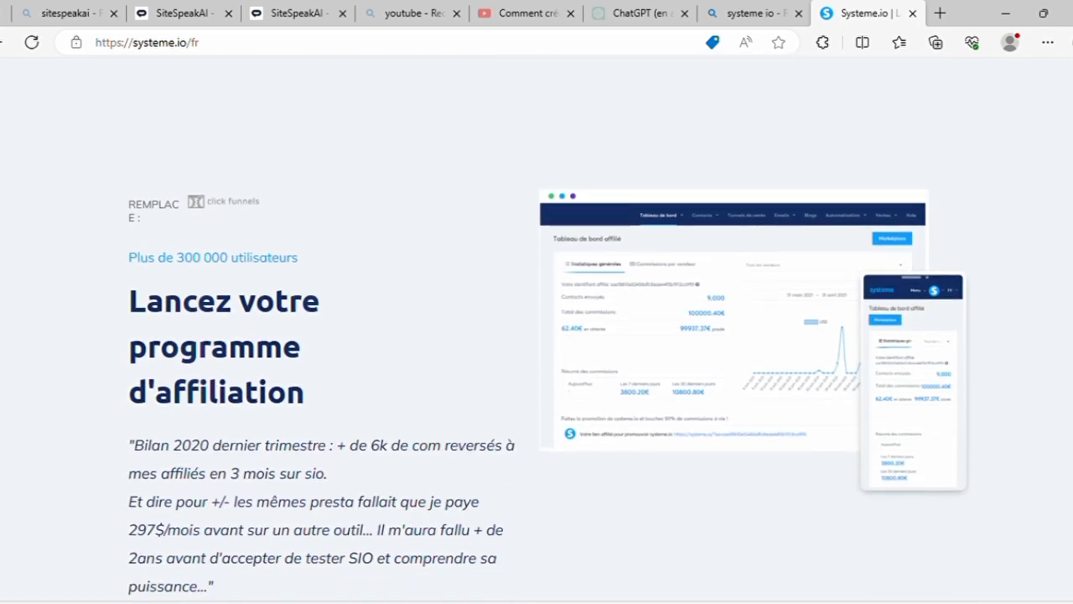
scroll(536, 327, down, 8)
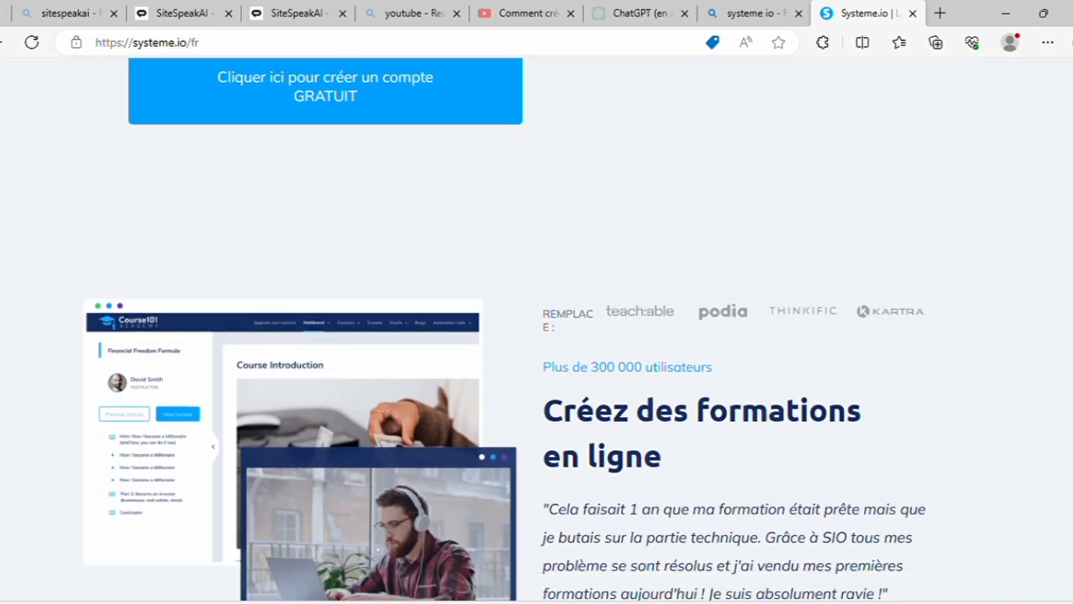
scroll(537, 327, down, 10)
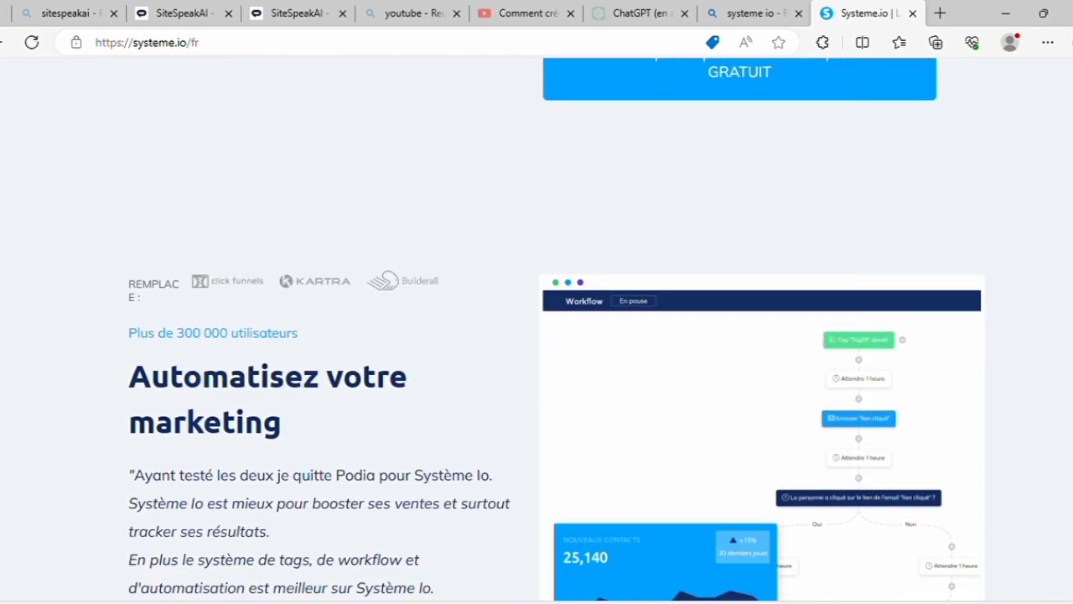
scroll(536, 327, down, 7)
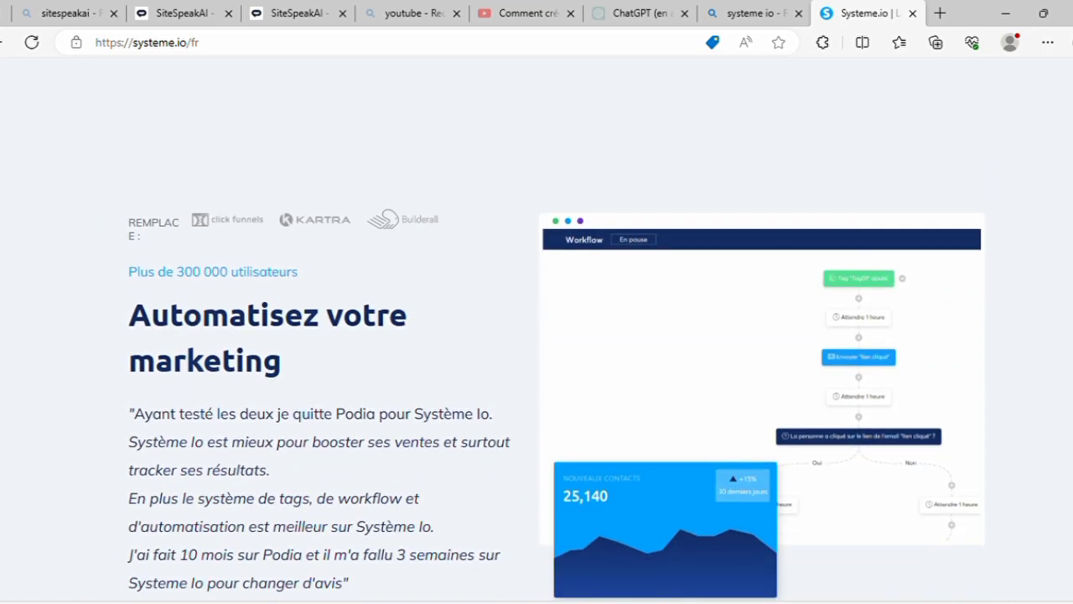
scroll(536, 327, down, 10)
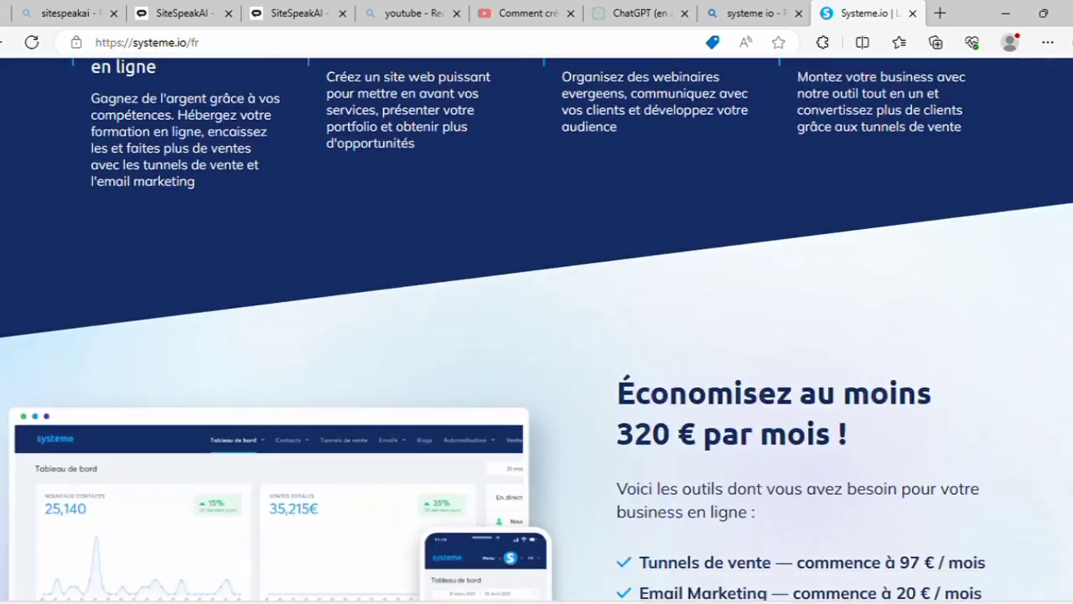
scroll(537, 327, down, 10)
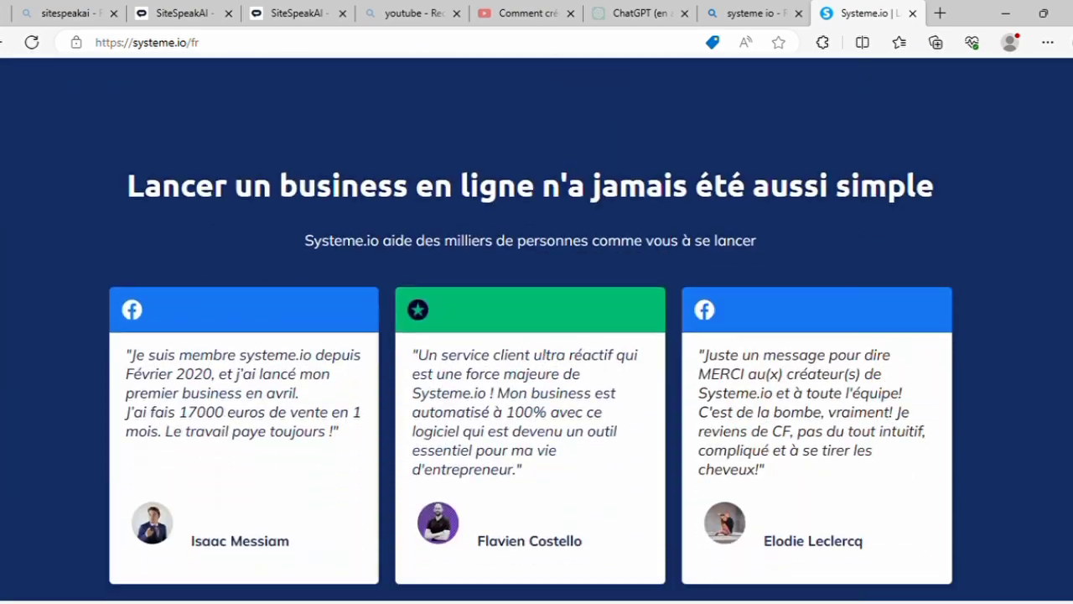
scroll(536, 327, up, 12)
scroll(537, 327, down, 5)
scroll(536, 327, up, 1)
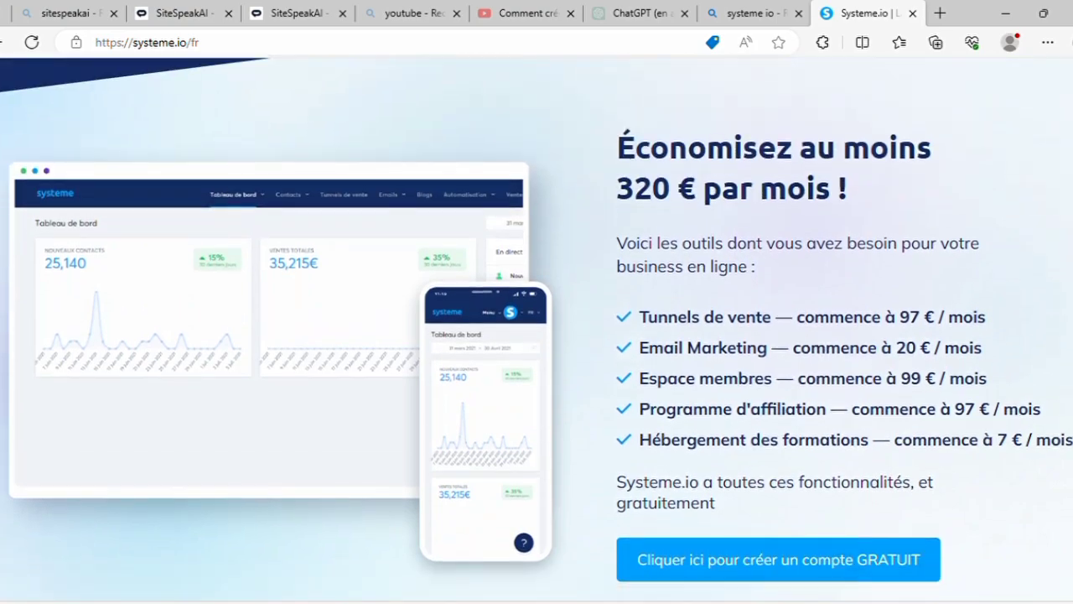
scroll(537, 327, down, 1)
scroll(536, 327, up, 4)
scroll(537, 327, down, 15)
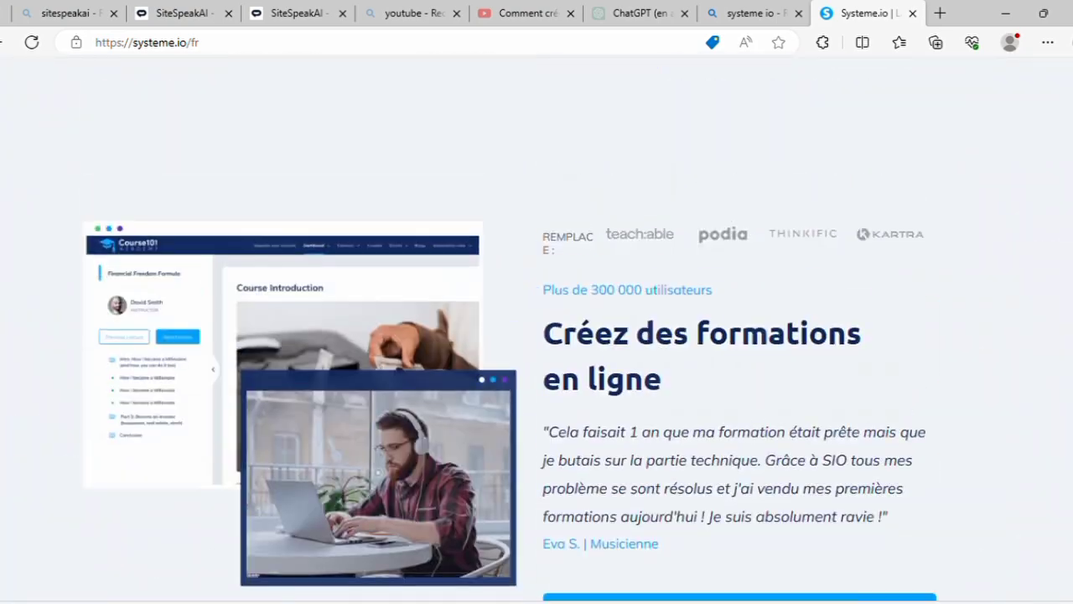
scroll(537, 327, up, 15)
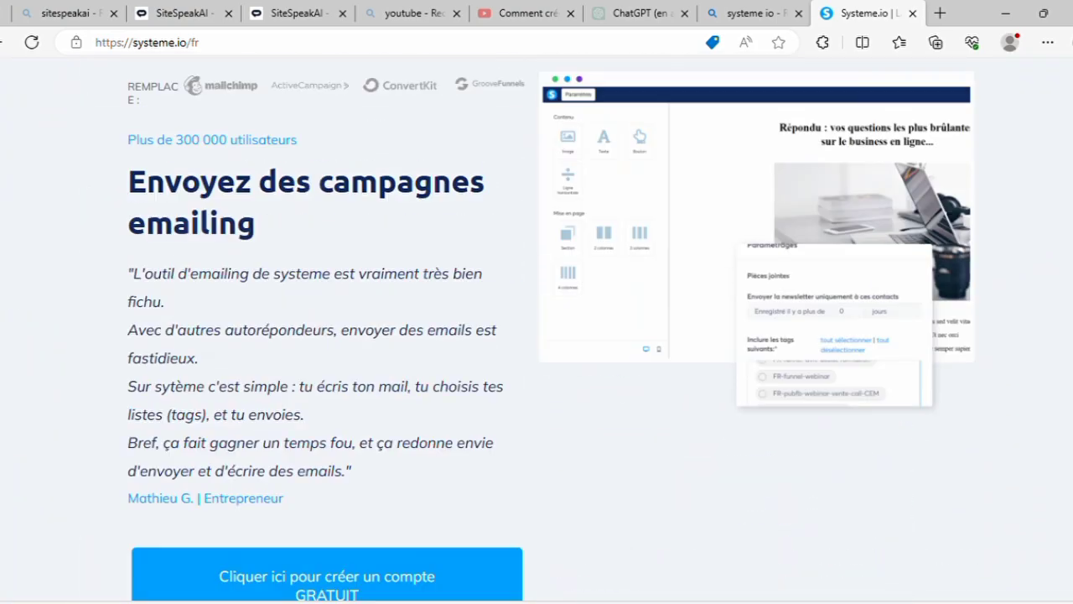
scroll(536, 326, up, 4)
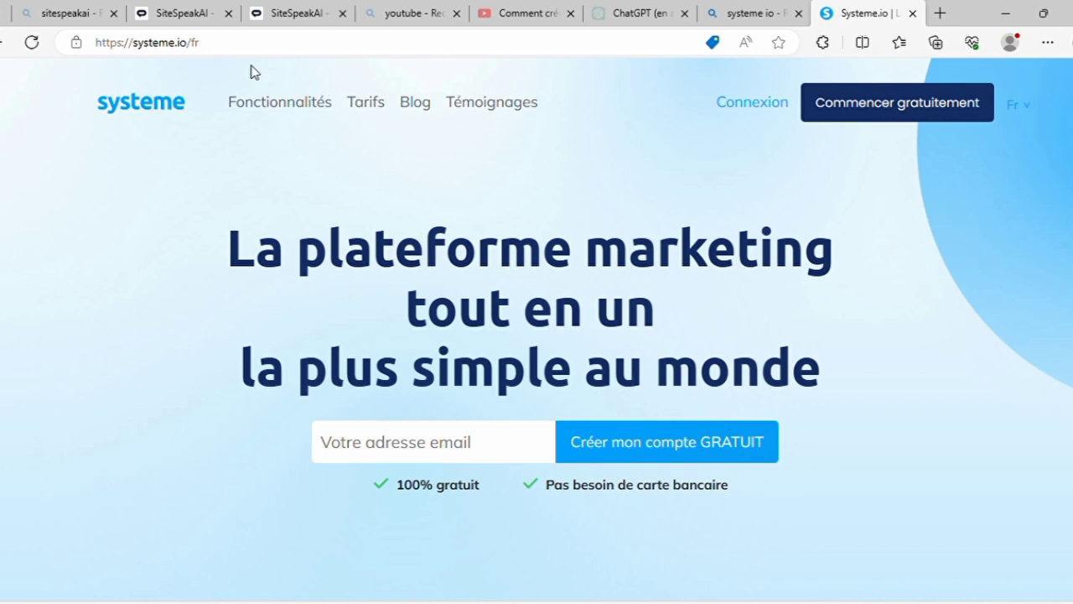
click(219, 46)
drag(201, 43, 94, 42)
key(ctrl+c)
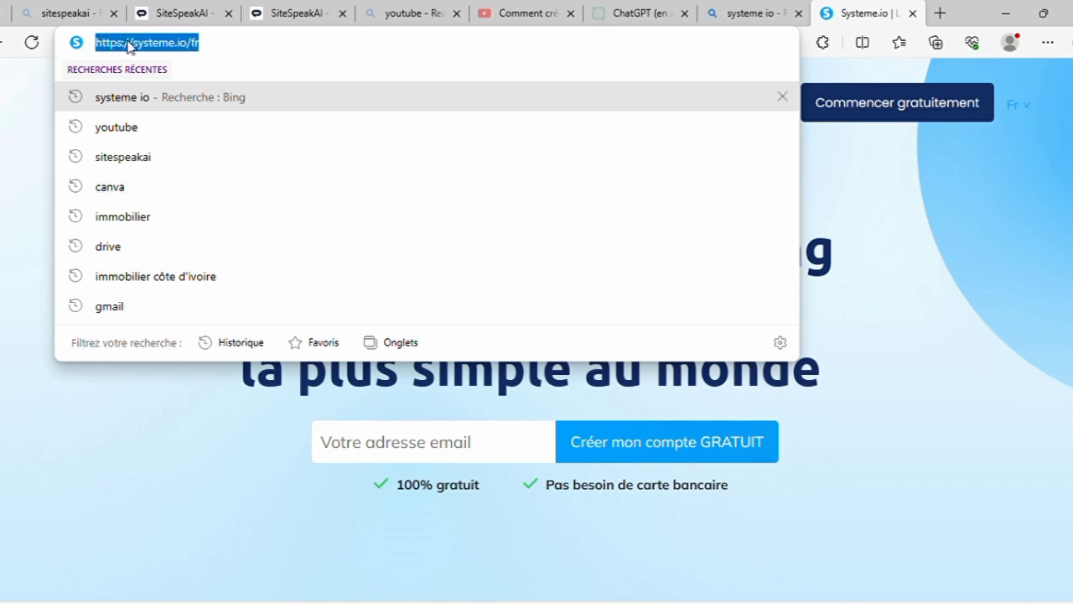
click(25, 134)
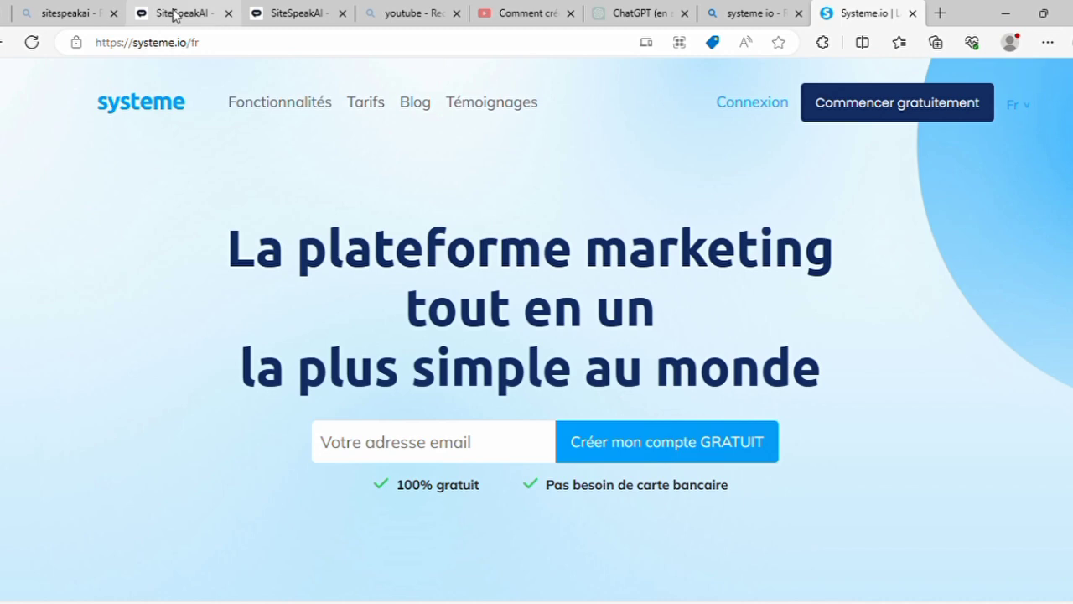
Return to the Systeme.io chatbot's sources in SiteSpeakAI and open the choices for adding new sources
click(307, 12)
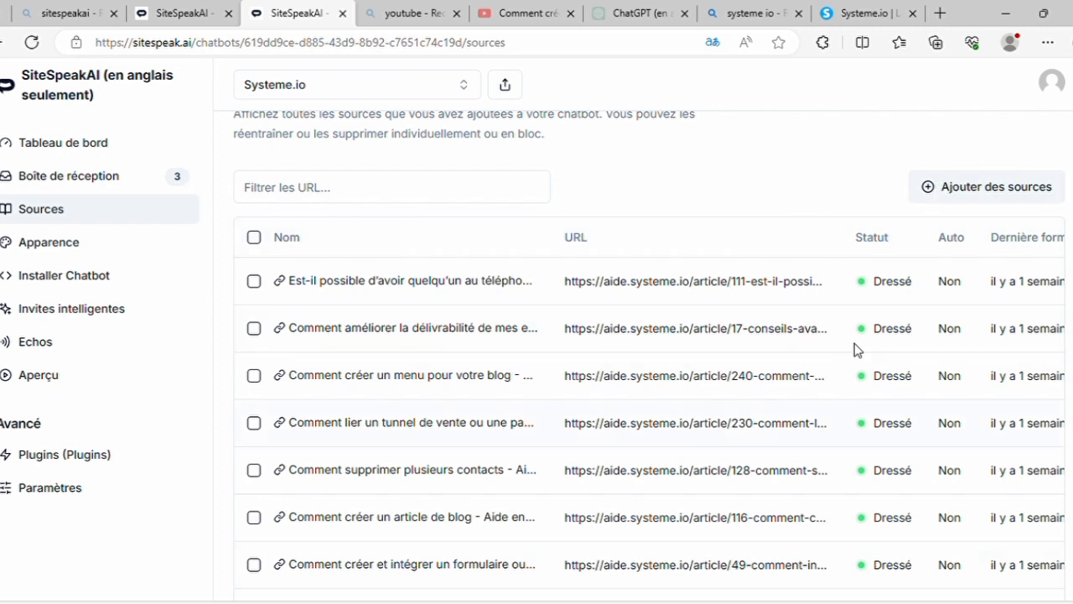
click(935, 190)
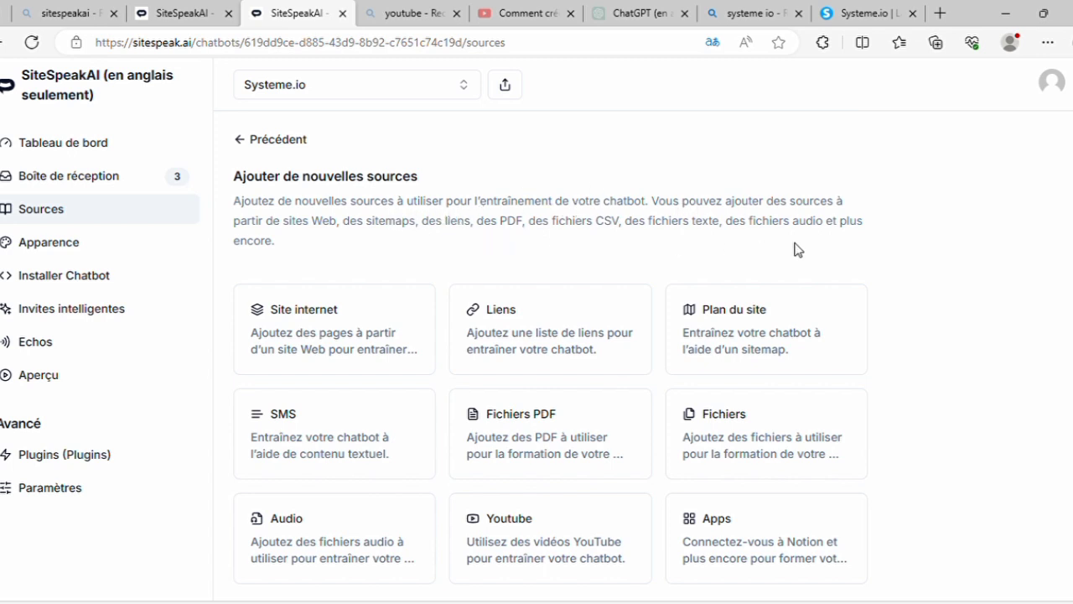
scroll(550, 352, down, 1)
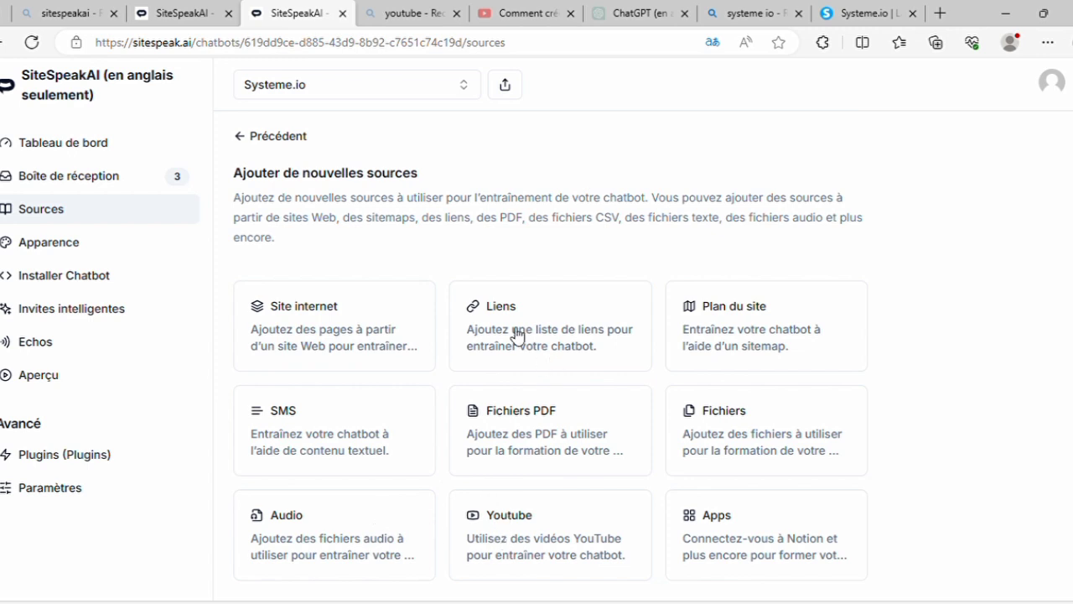
click(415, 353)
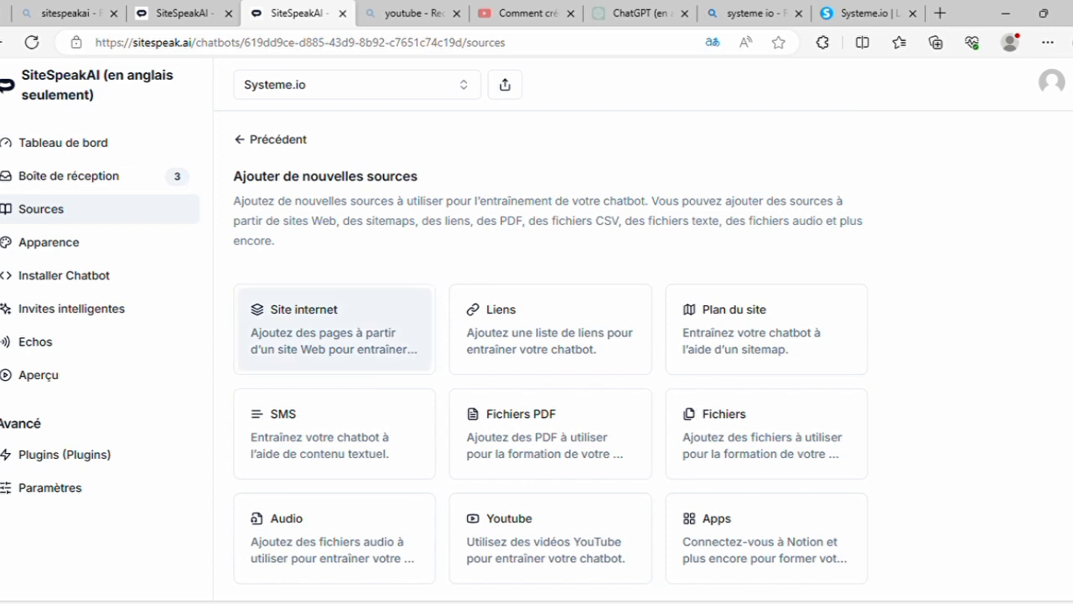
scroll(550, 352, down, 3)
click(363, 555)
key(ctrl+v)
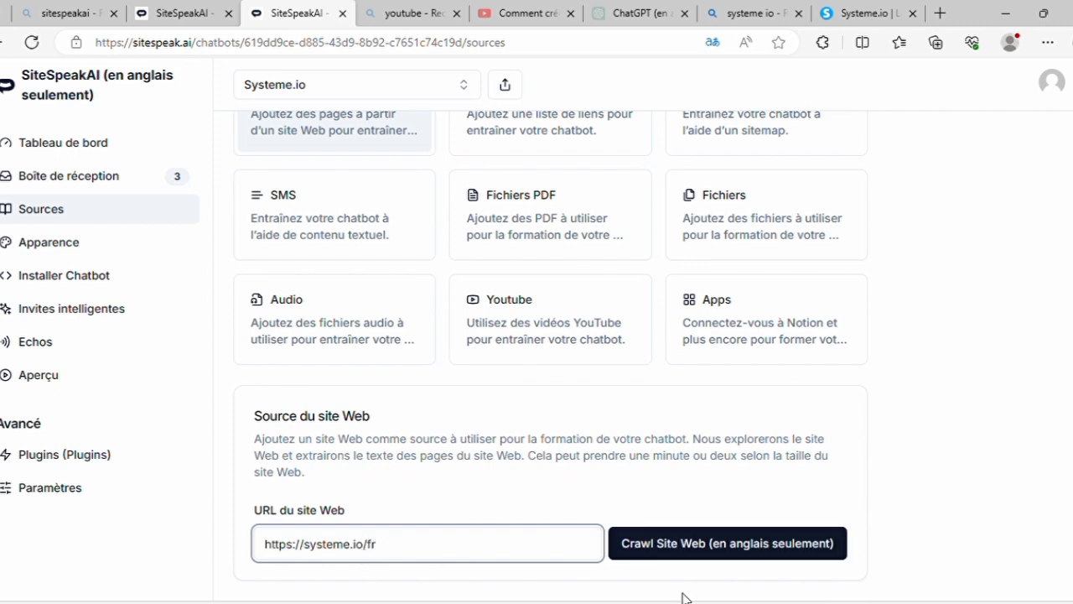
click(700, 550)
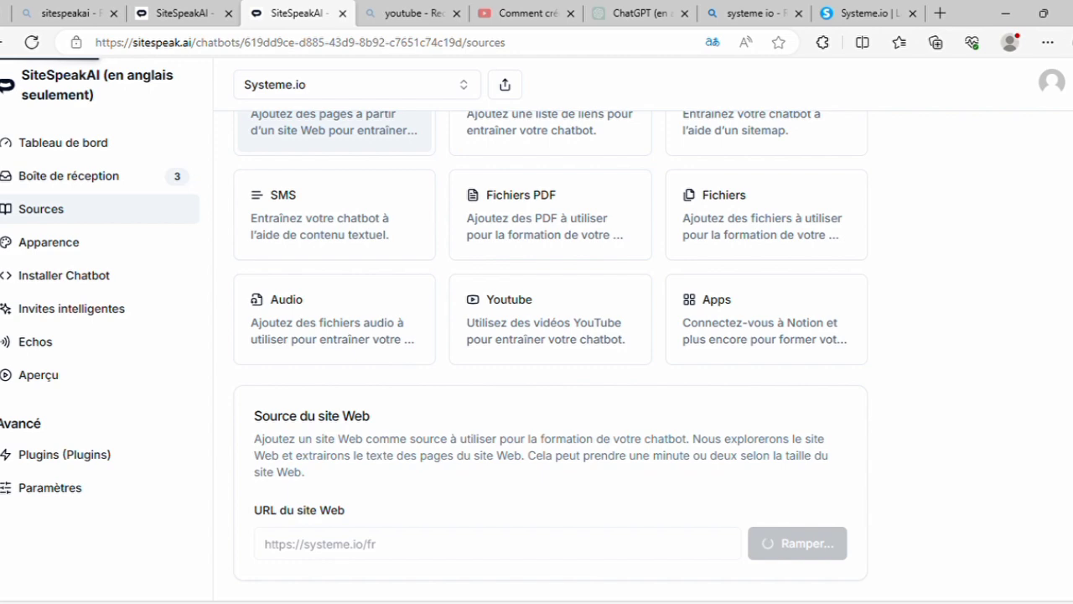
Review the crawled systeme.io pages and select all of them as training sources
scroll(551, 352, down, 10)
scroll(551, 352, down, 5)
scroll(551, 352, up, 15)
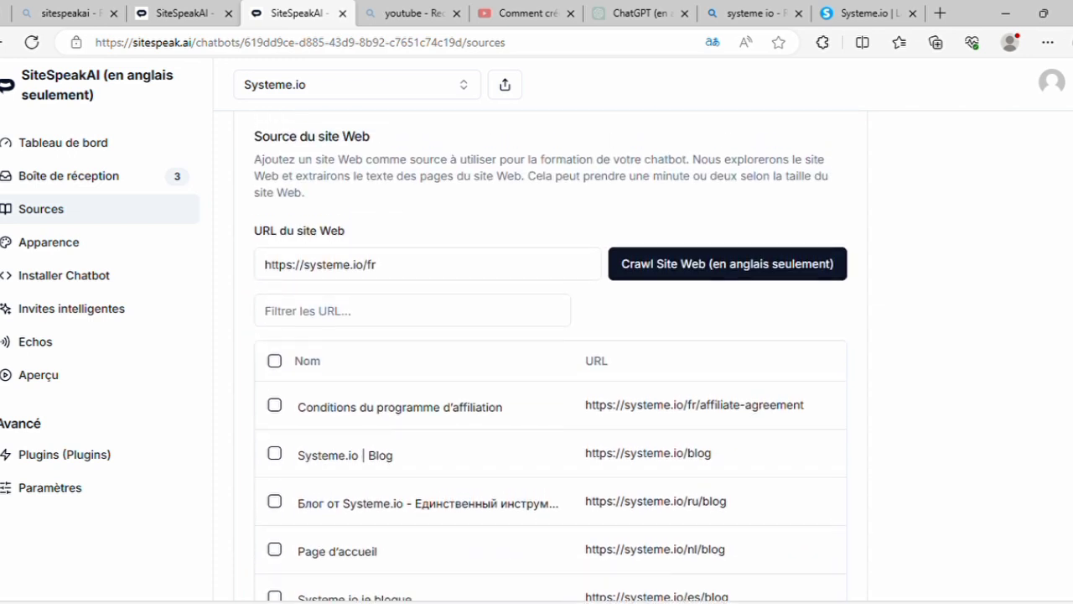
scroll(551, 352, up, 1)
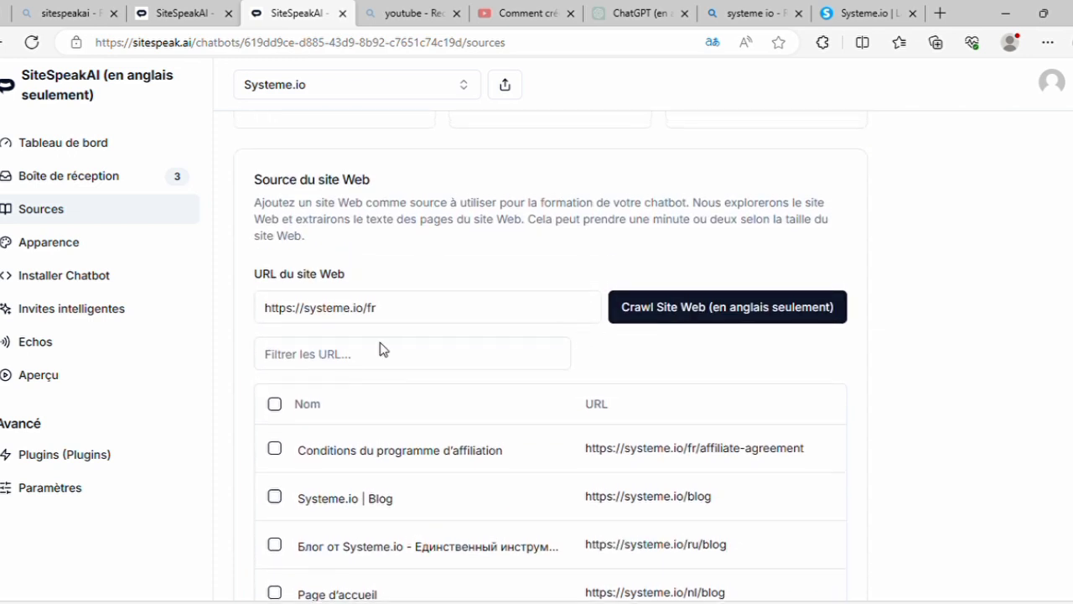
click(275, 405)
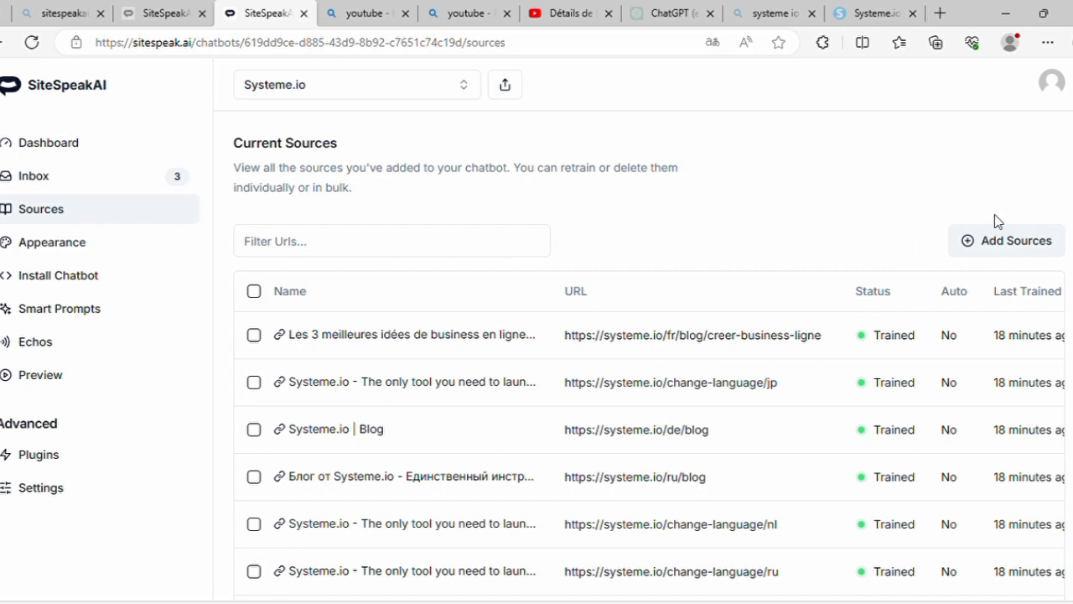
click(975, 243)
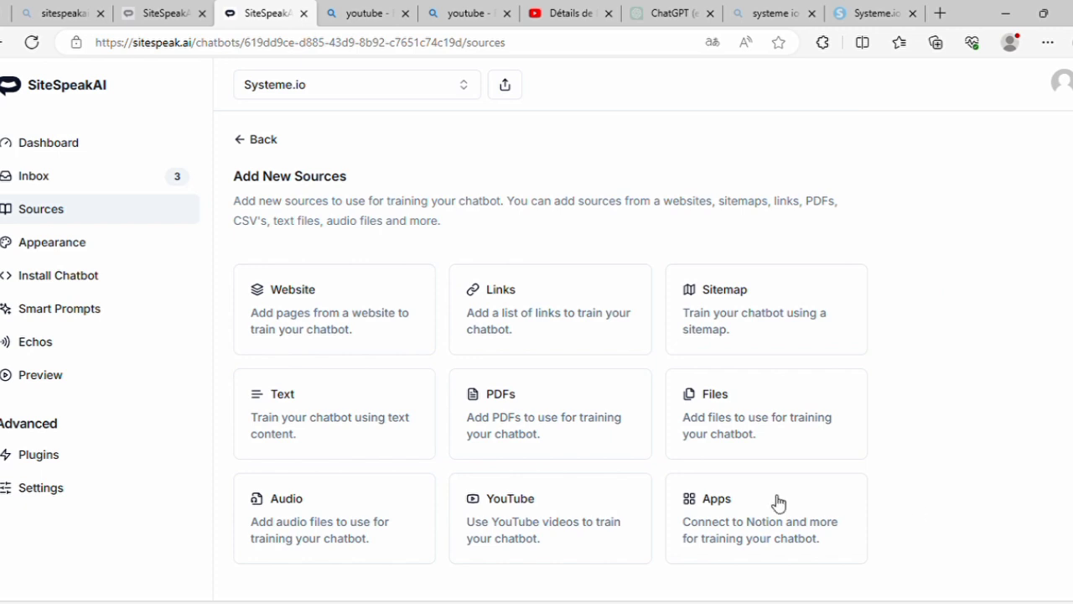
click(536, 520)
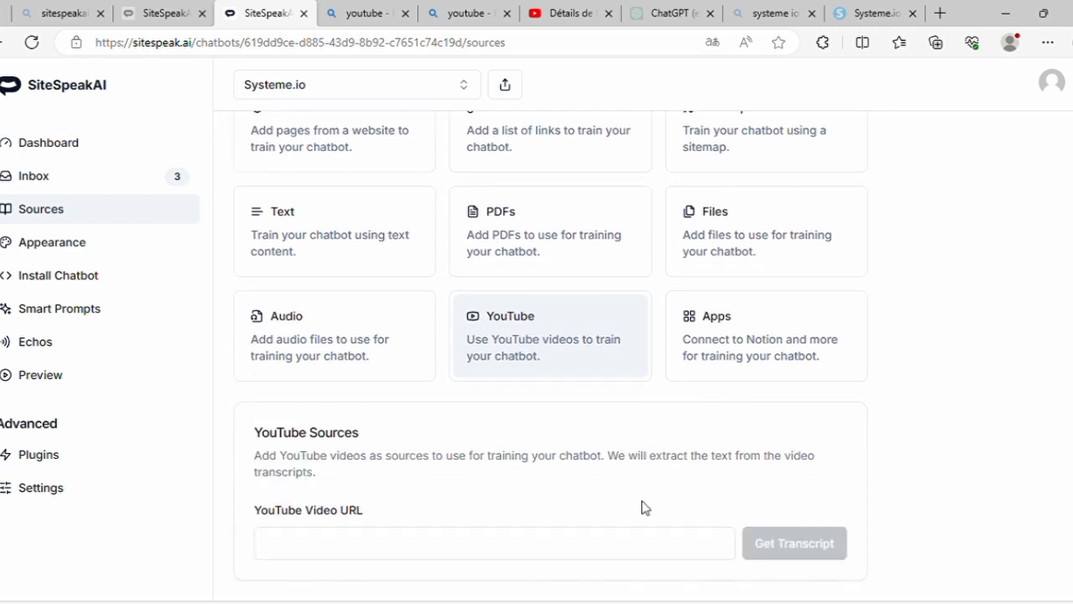
click(317, 552)
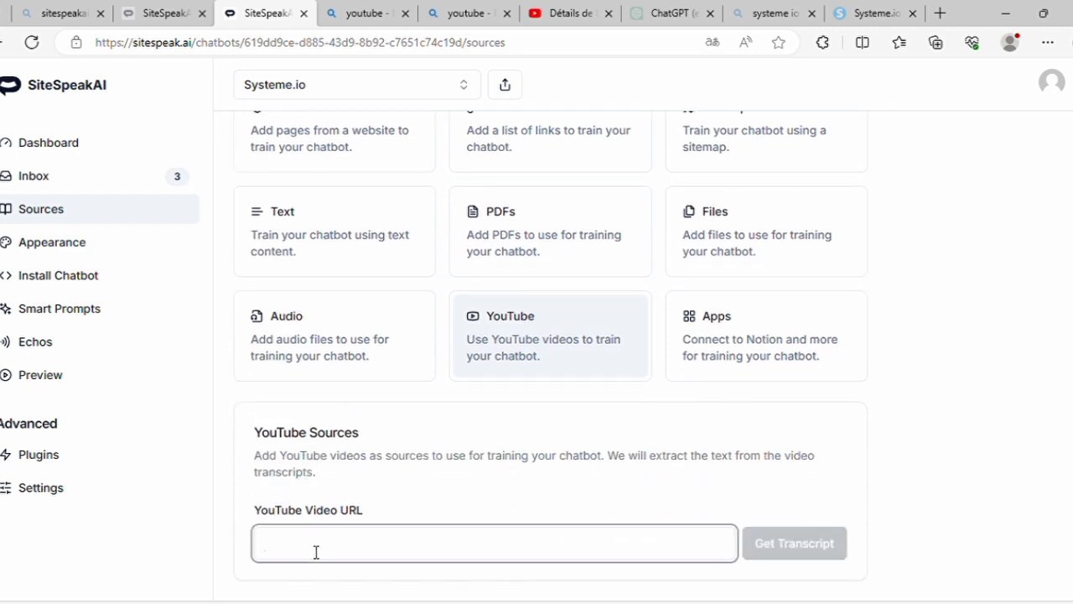
text(https://youtu.be/KxqRcDs9Hoo)
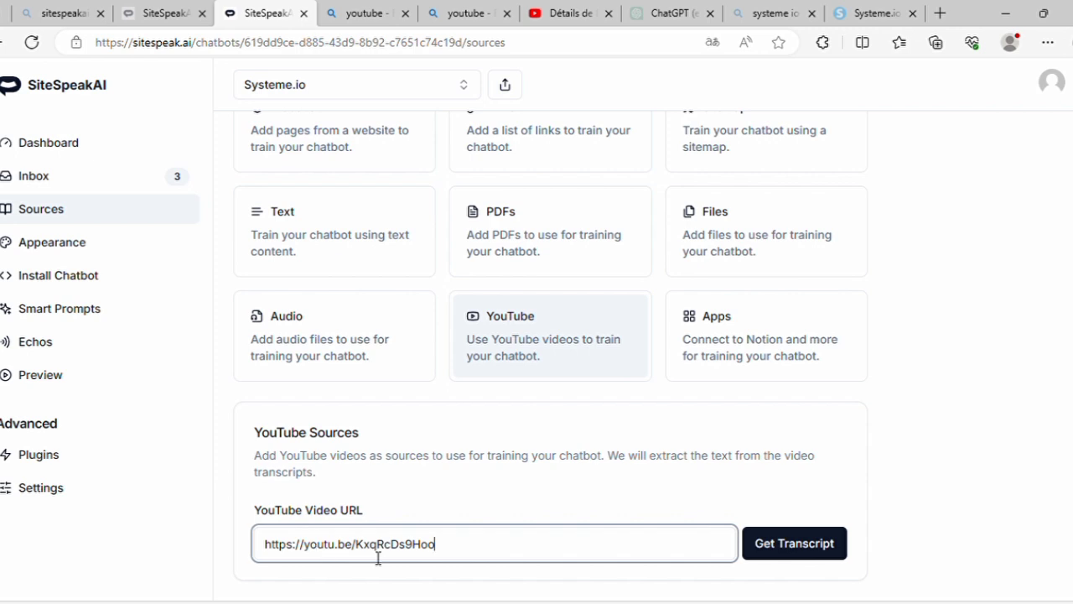
click(946, 441)
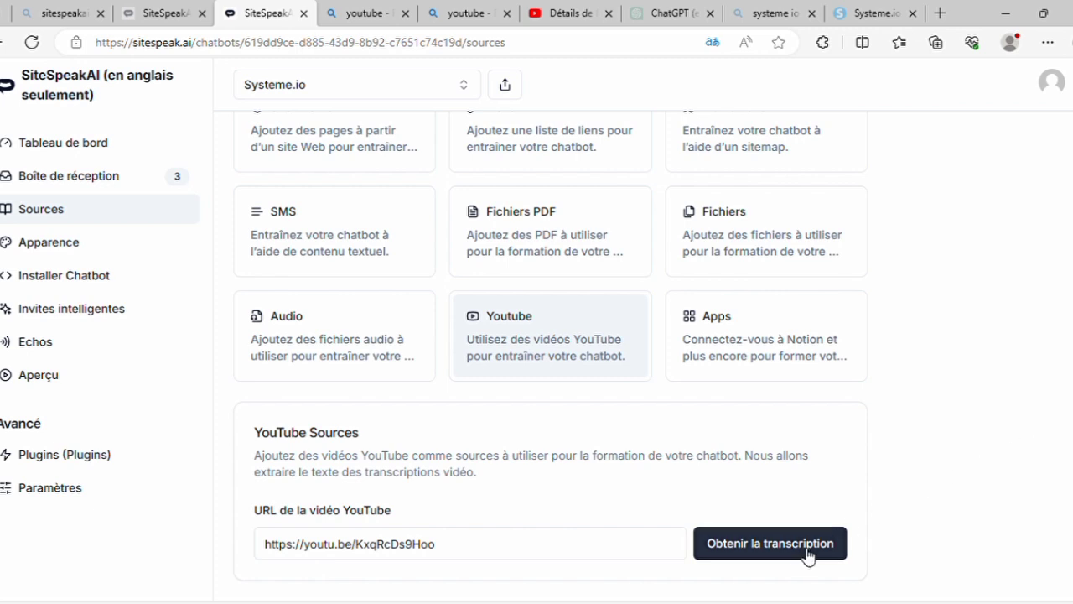
click(773, 555)
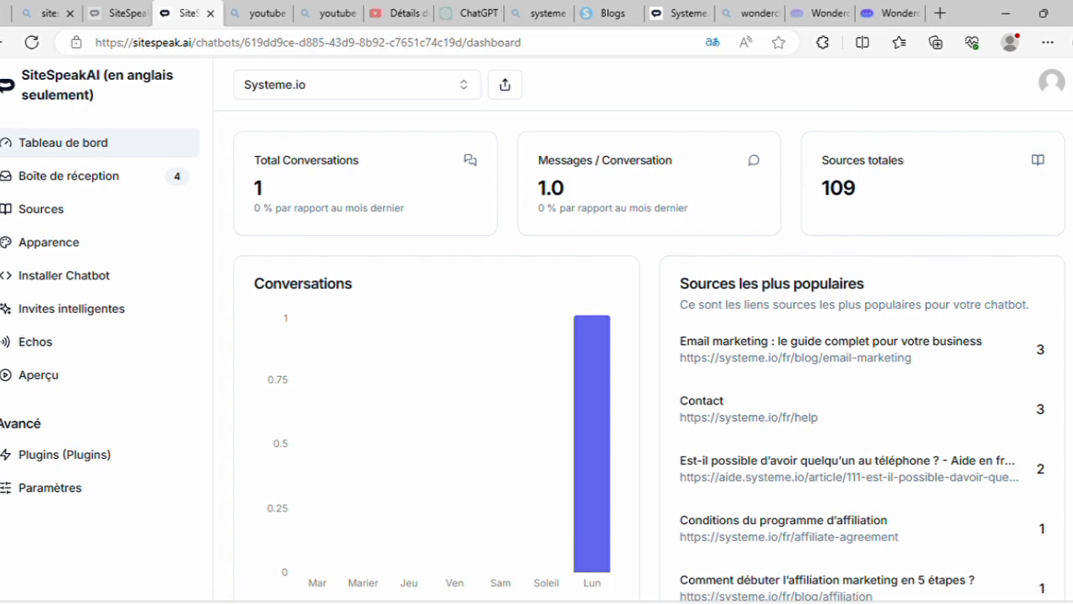
scroll(650, 355, down, 1)
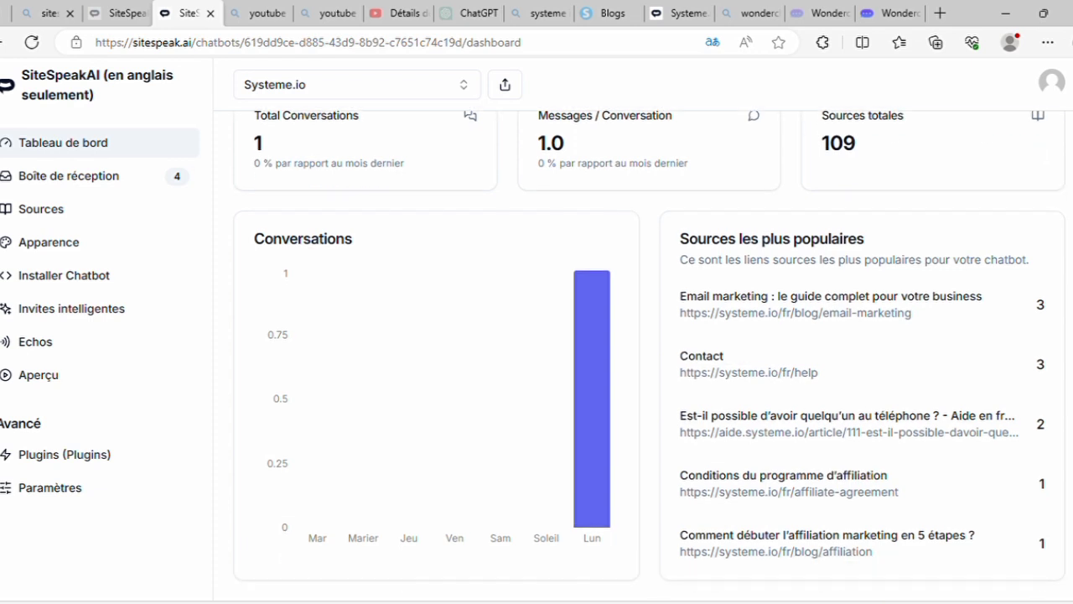
scroll(650, 356, up, 1)
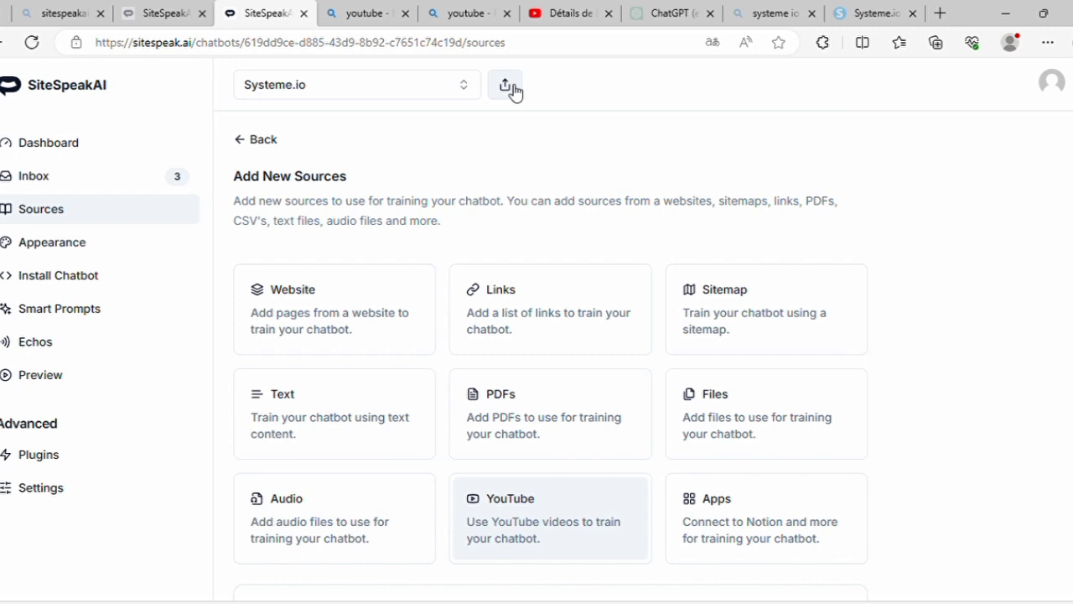
Open the chatbot's sharing page and review its share URL plus the Javascript, iFrame and Slack installation options
click(508, 86)
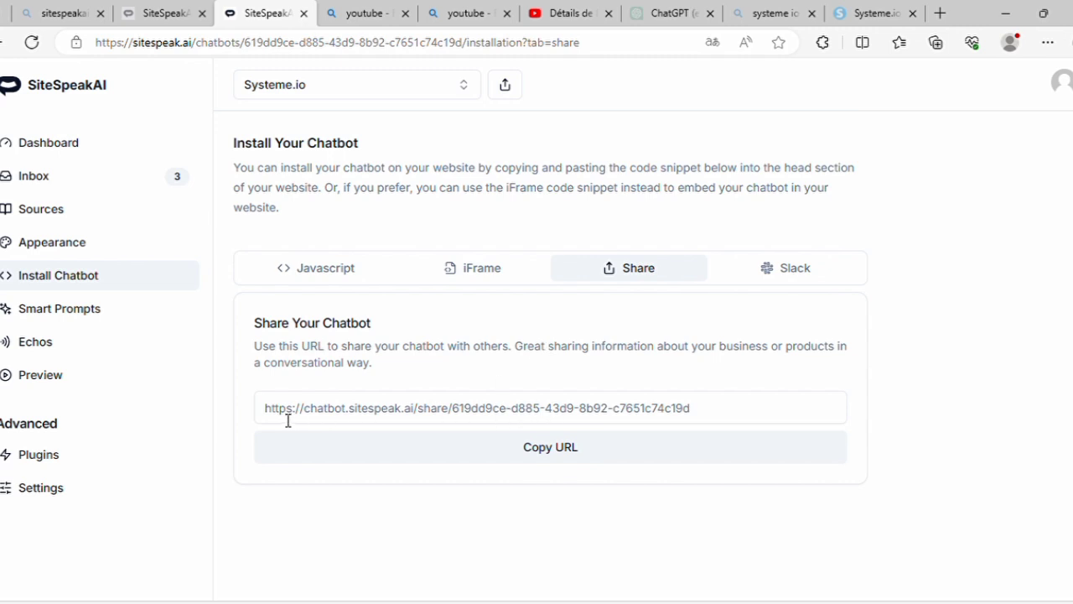
drag(263, 422, 718, 419)
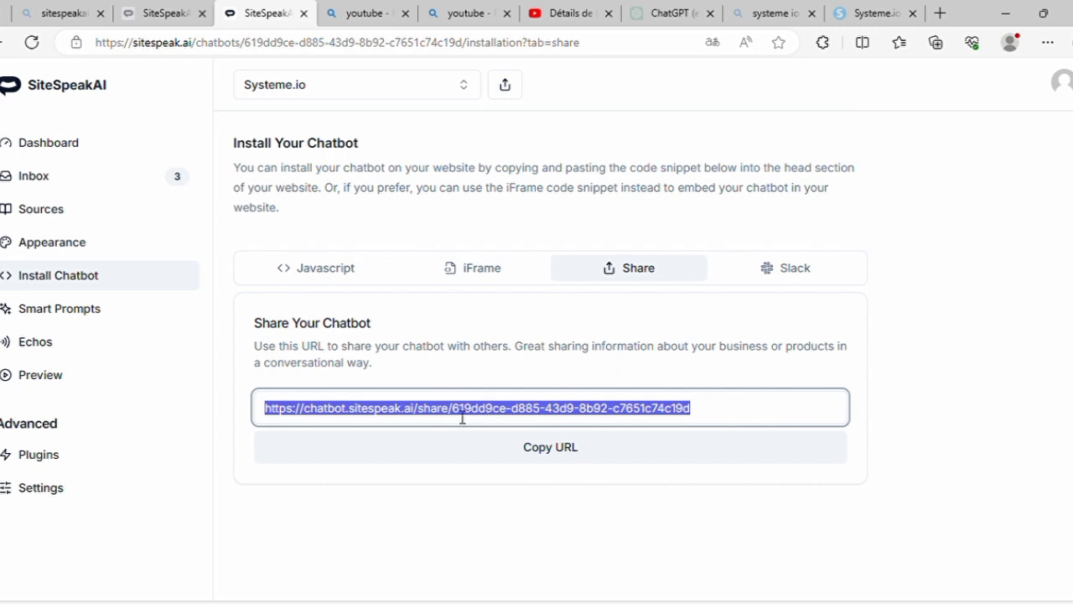
click(342, 277)
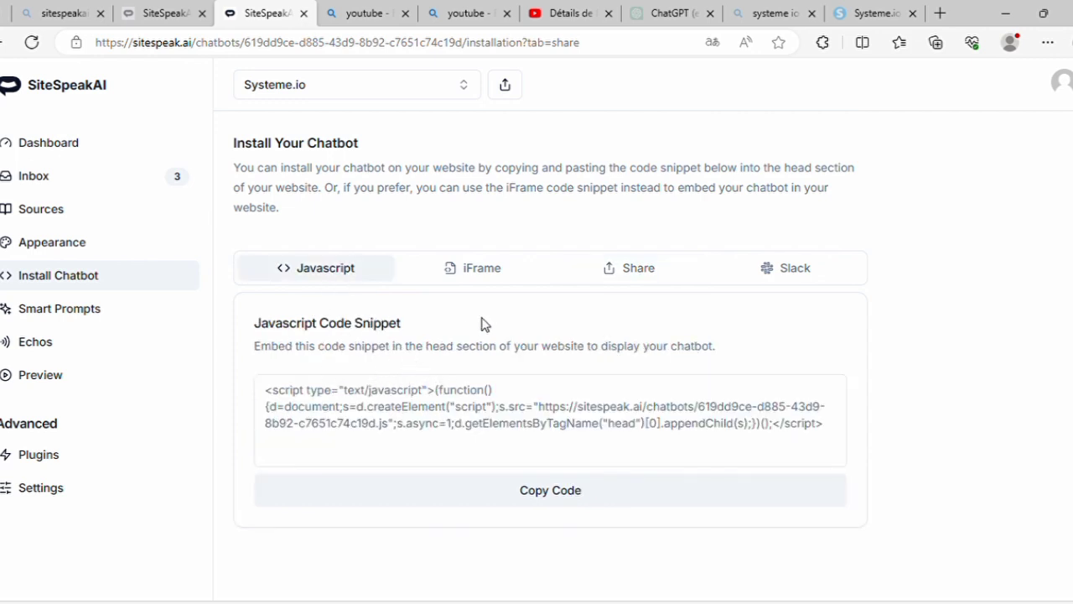
click(483, 278)
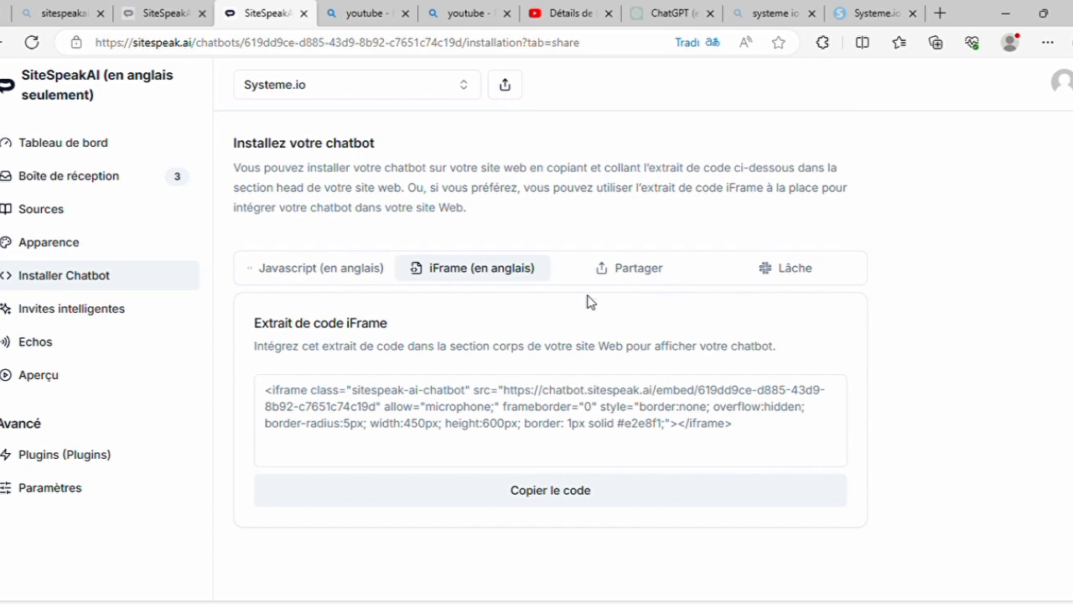
click(633, 267)
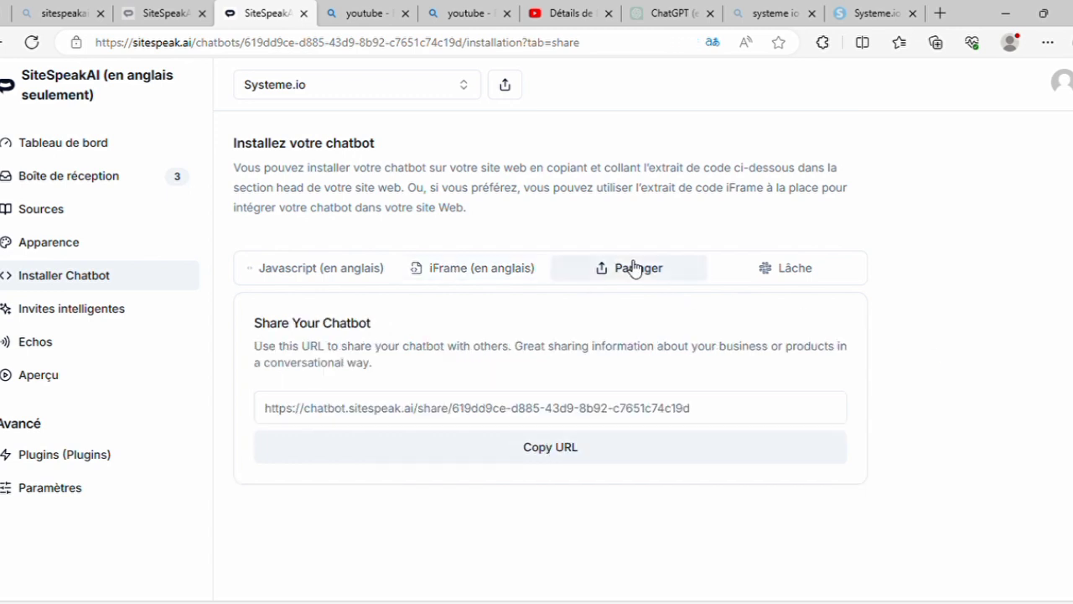
click(793, 270)
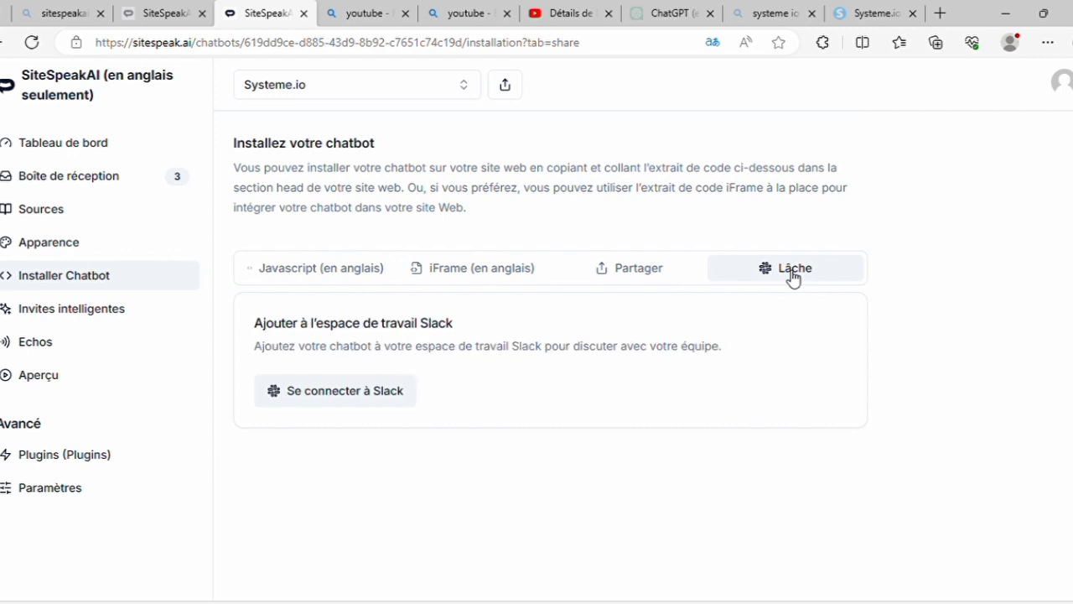
Copy the chatbot's share URL and open the shared chatbot in a new browser tab
click(647, 268)
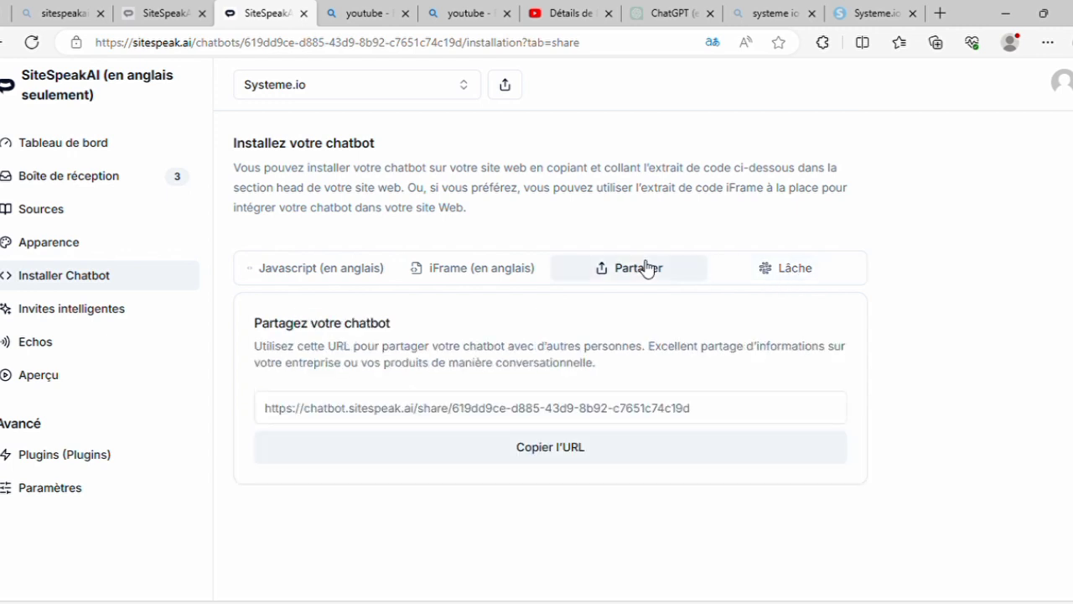
click(551, 448)
click(944, 19)
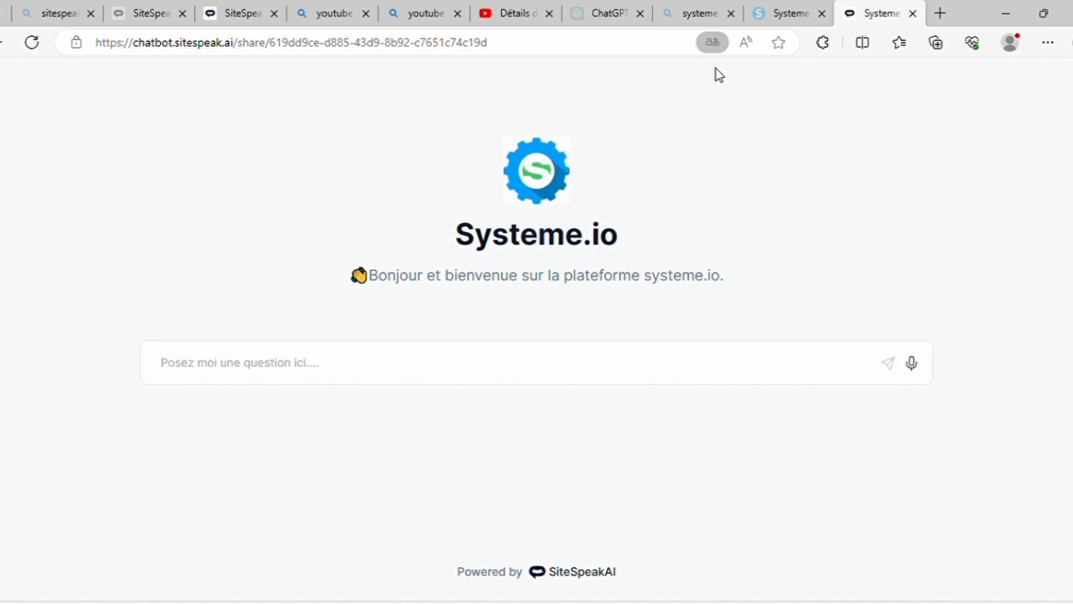
Ask the shared chatbot "Comment systèmeio peut nous aider?"
click(246, 383)
text(c)
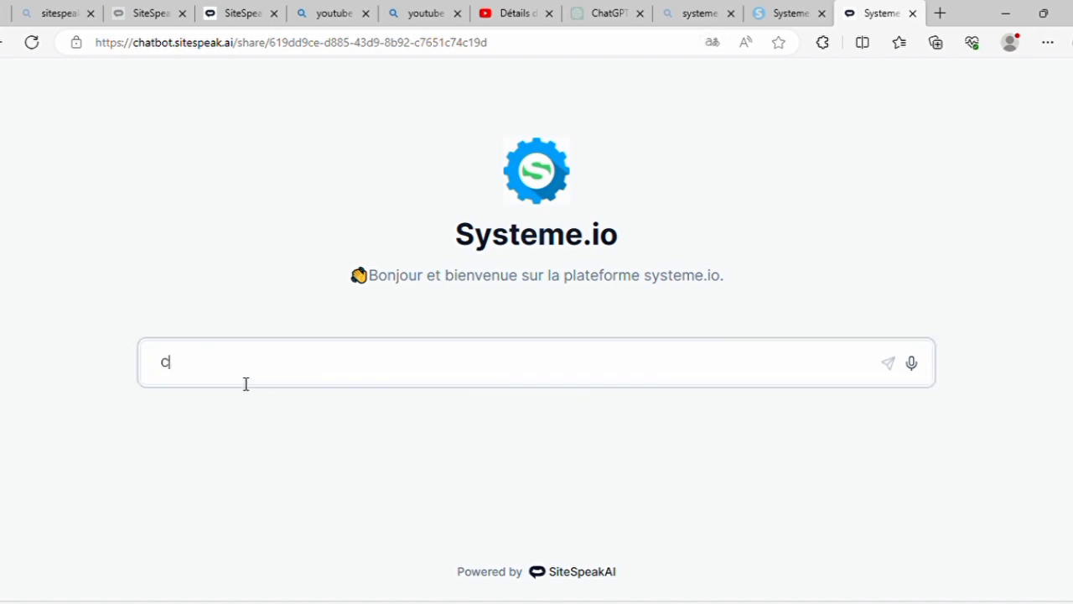
text(omment systèmeio peut nous aider?)
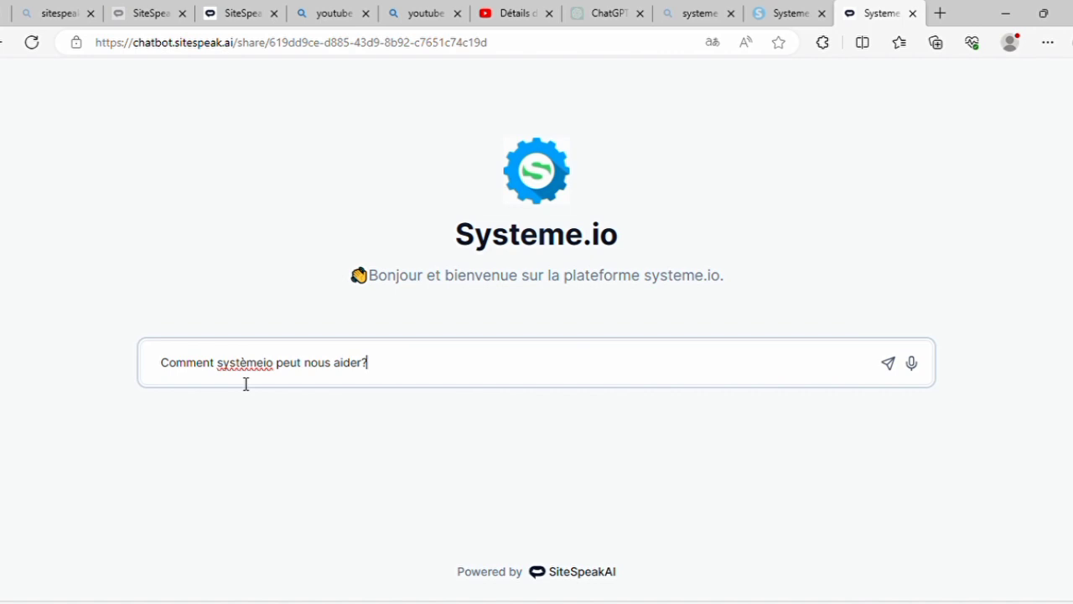
key(Return)
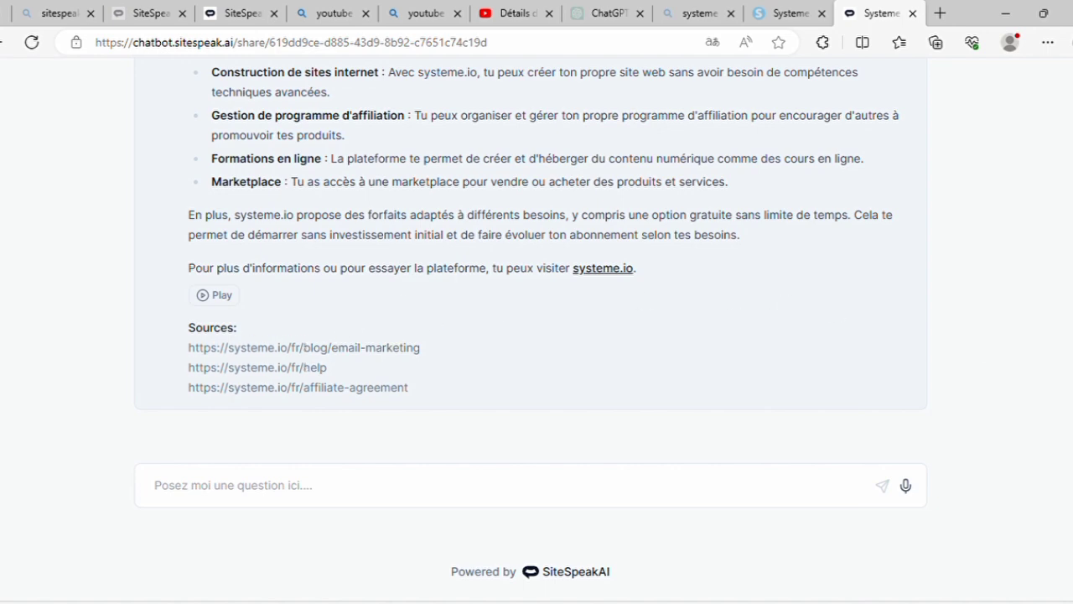
Read through the chatbot's whole answer, including the cited sources
scroll(531, 335, up, 4)
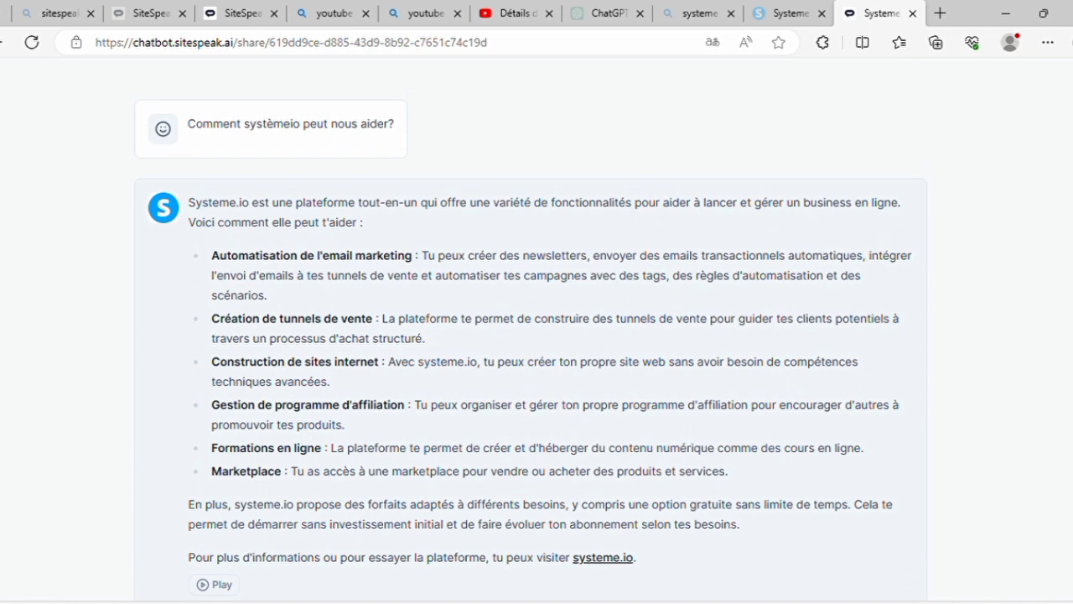
scroll(532, 329, down, 3)
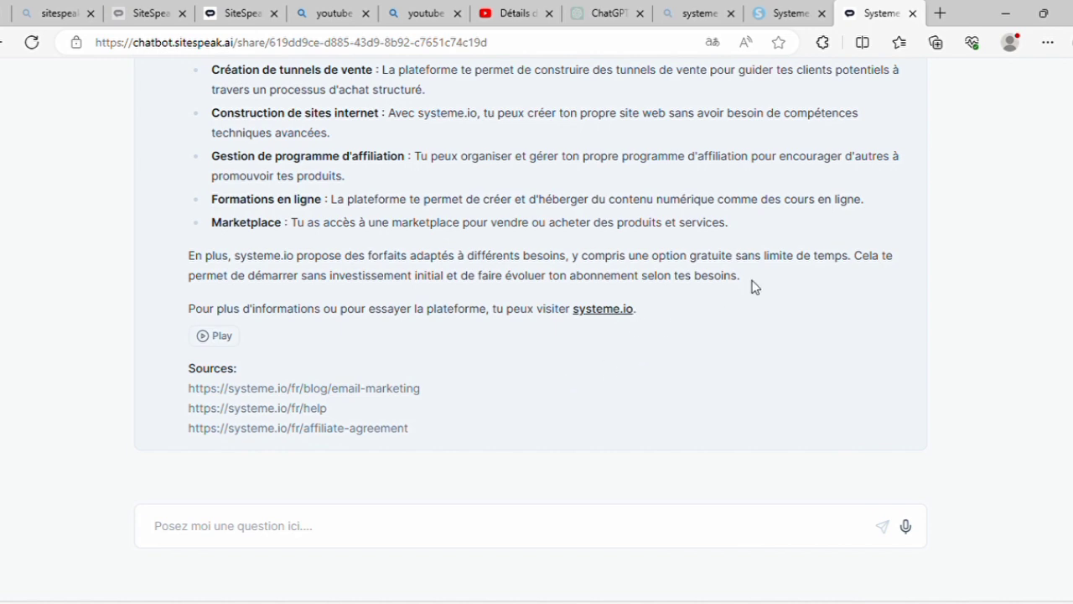
scroll(530, 319, up, 3)
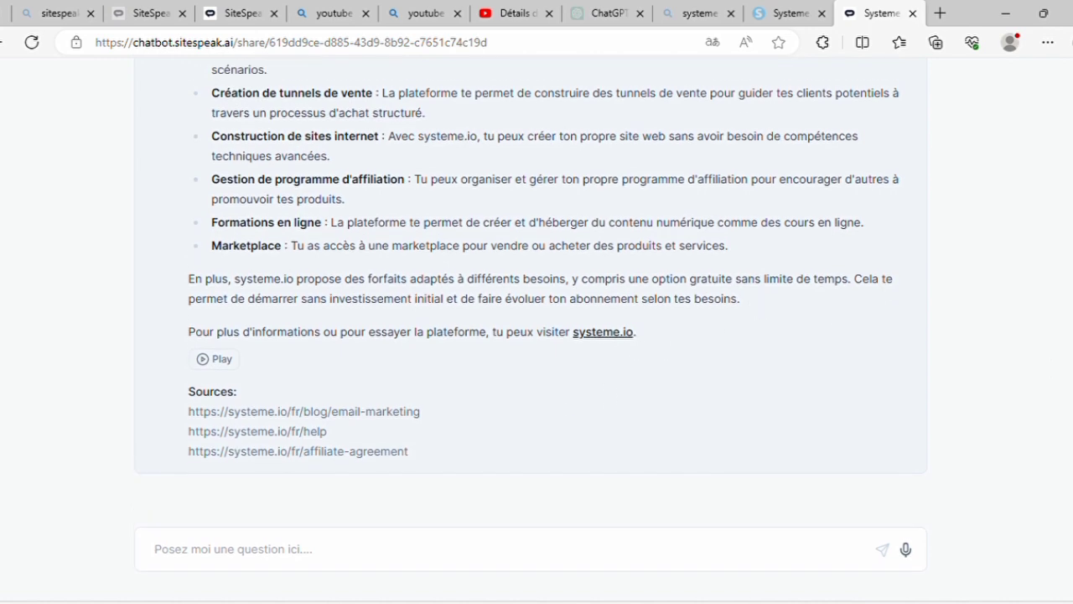
scroll(531, 319, down, 3)
scroll(531, 319, up, 1)
scroll(531, 319, down, 2)
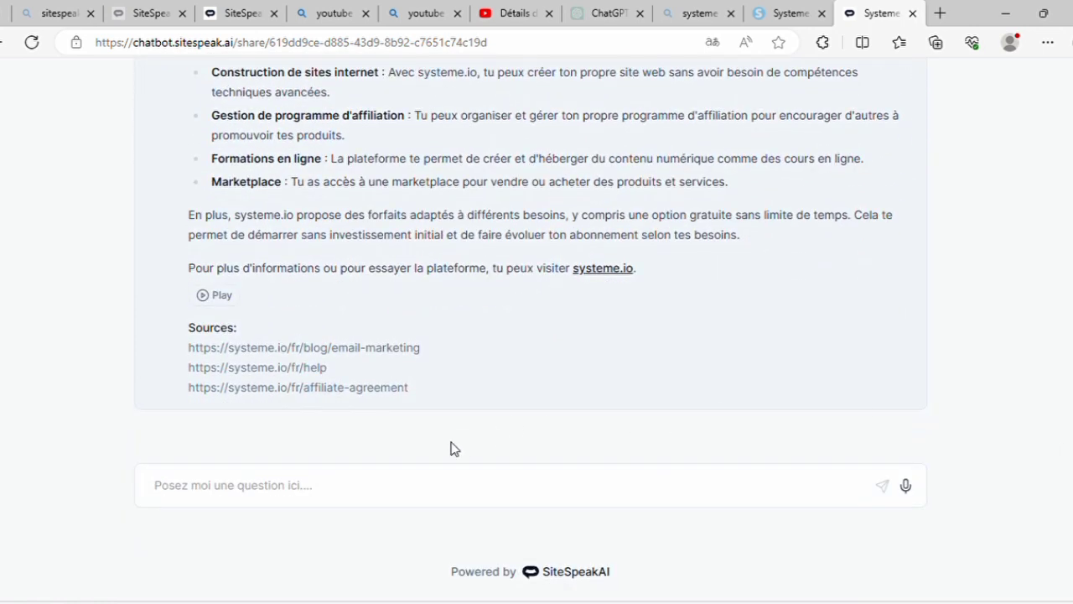
scroll(376, 487, up, 2)
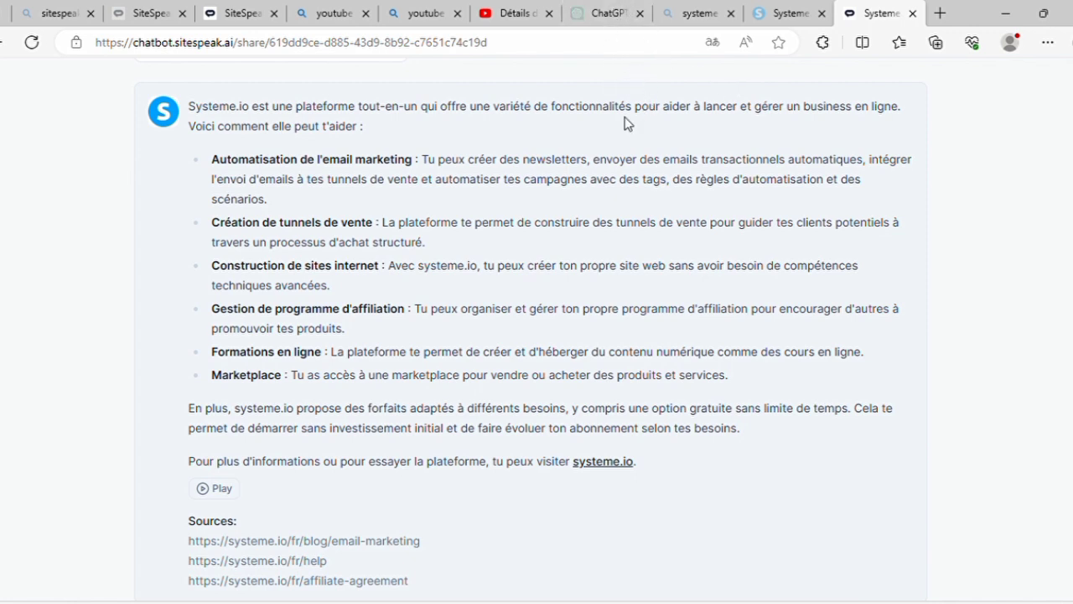
Switch to ChatGPT, view the plan choices offered for the SEO coach GPT, and close them
click(606, 11)
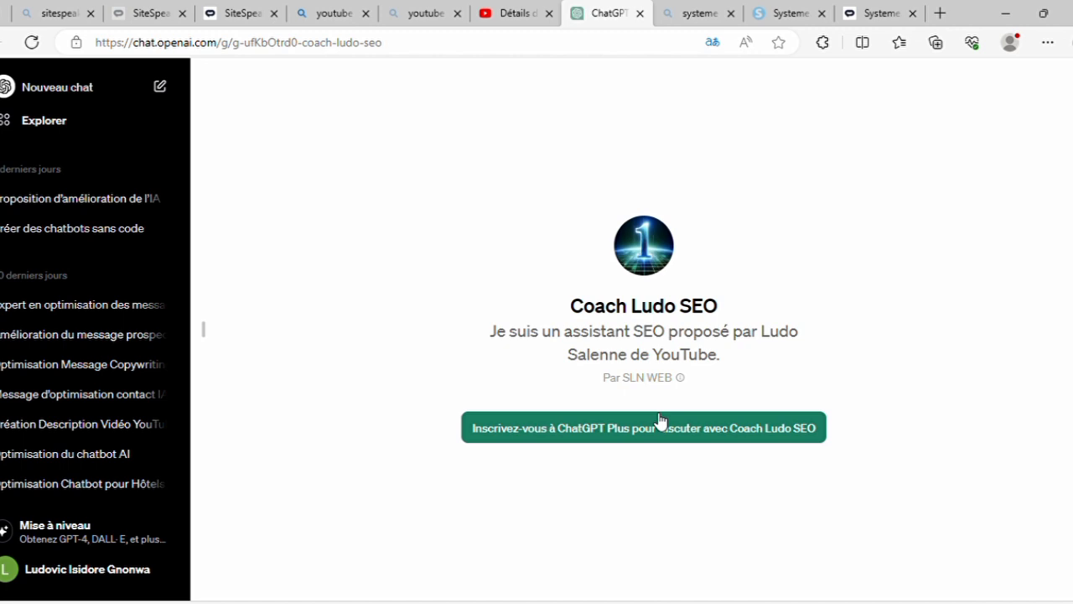
click(650, 440)
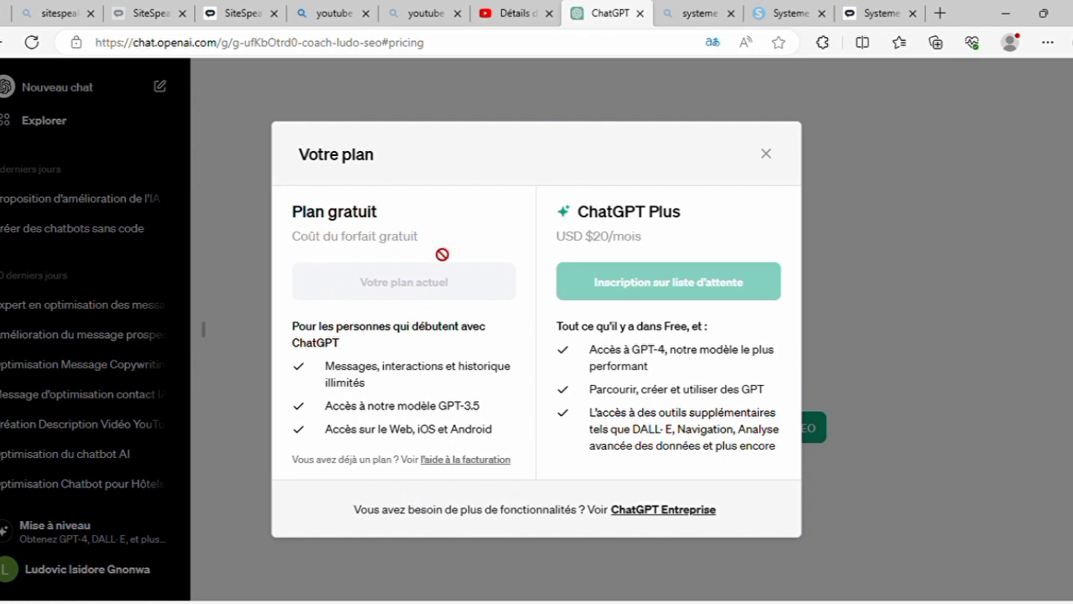
mouse_move(671, 292)
click(766, 154)
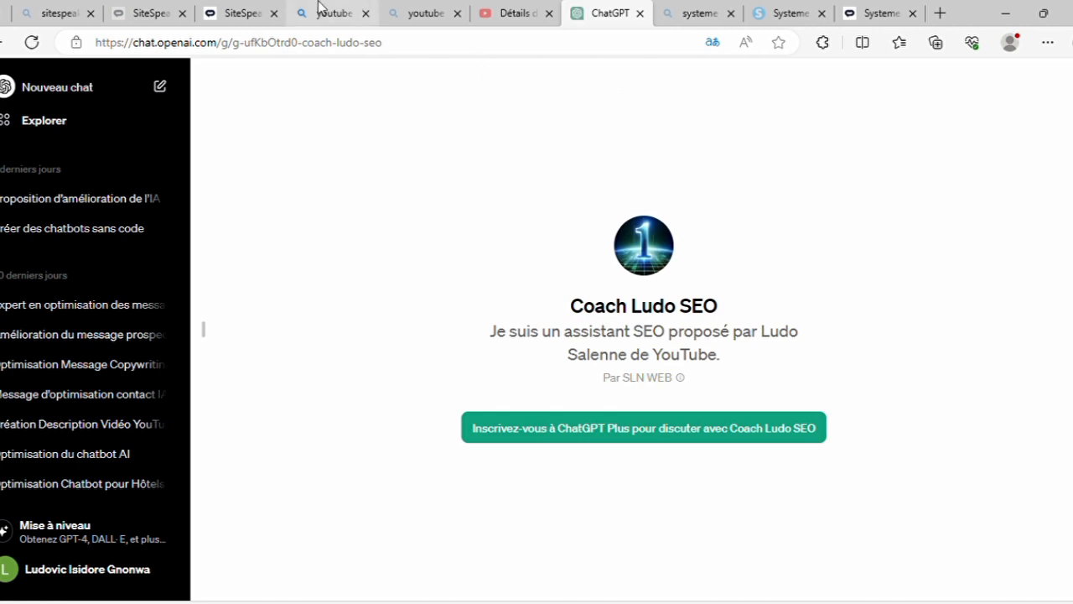
Return to the shared Systeme.io chatbot and reload its page to start with an empty conversation
click(899, 10)
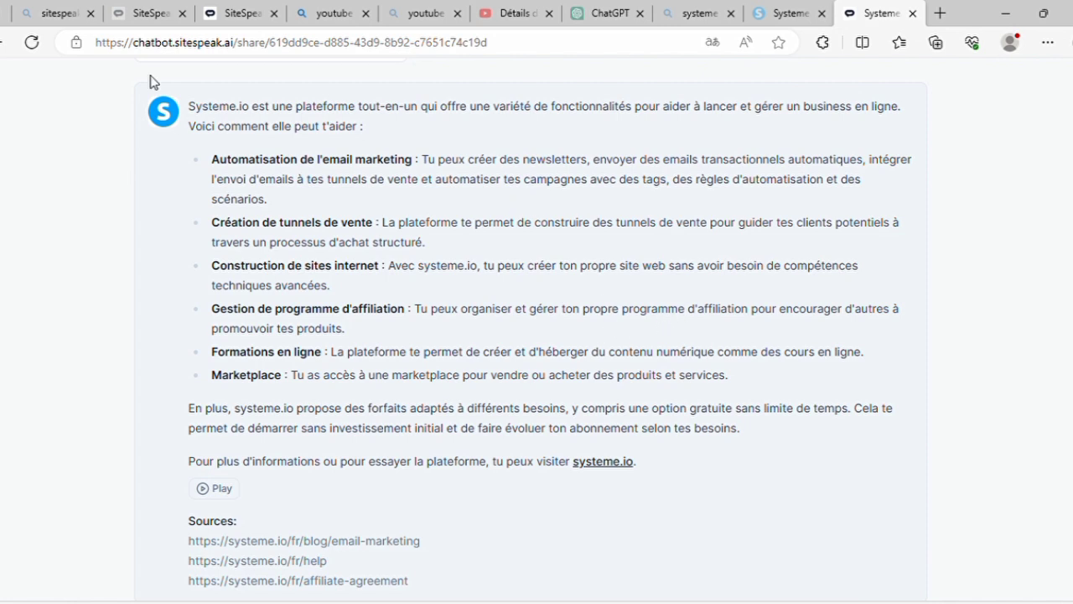
click(31, 44)
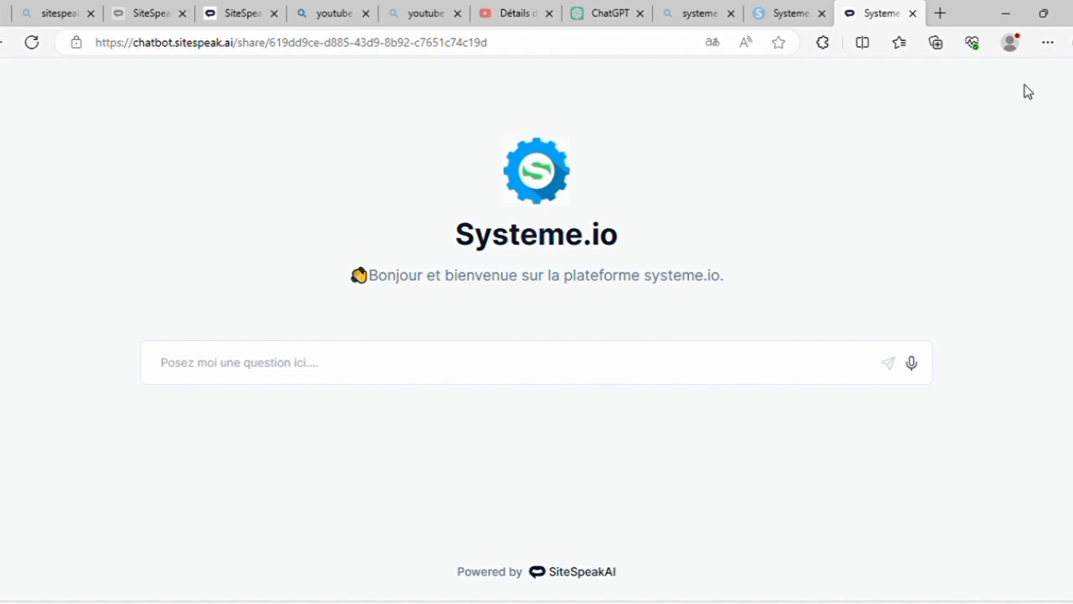
Switch to the La santé du foie blog in systeme.io, open its live site and look over the whole home page
key(ctrl+shift+Tab)
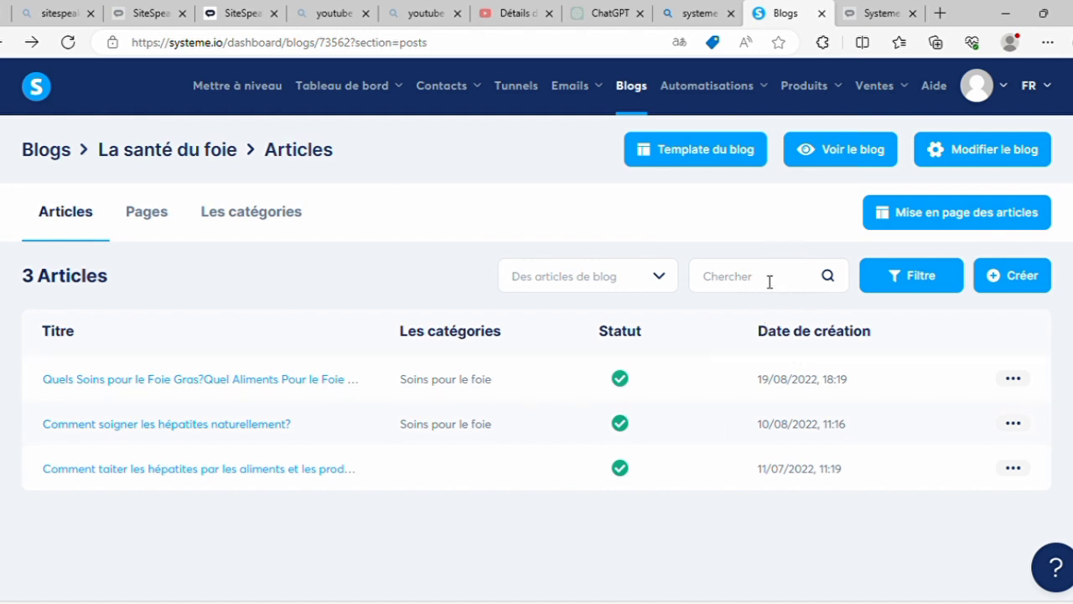
click(846, 160)
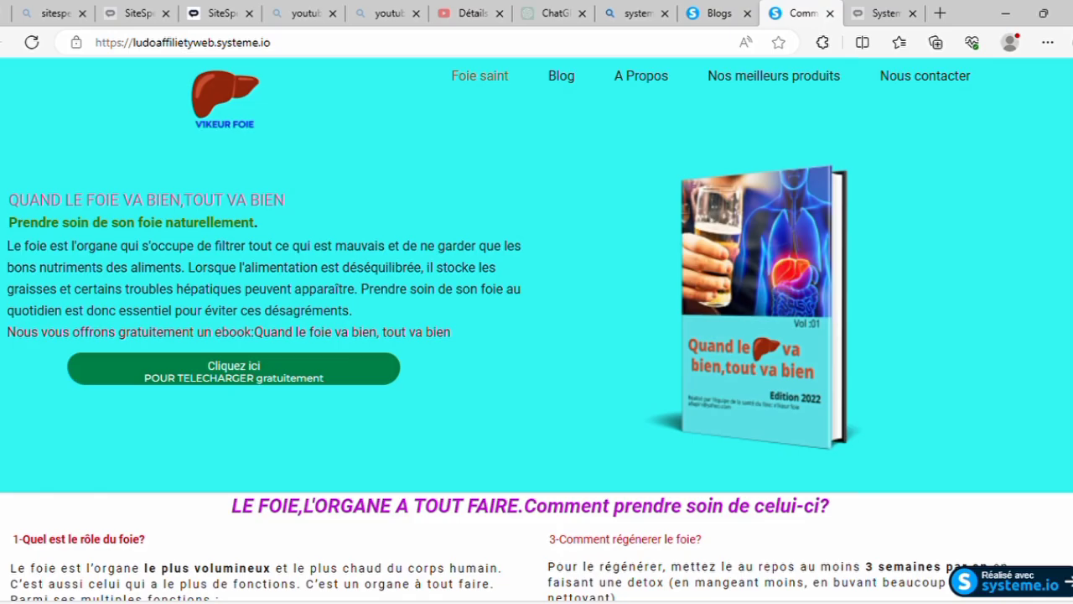
scroll(537, 330, down, 5)
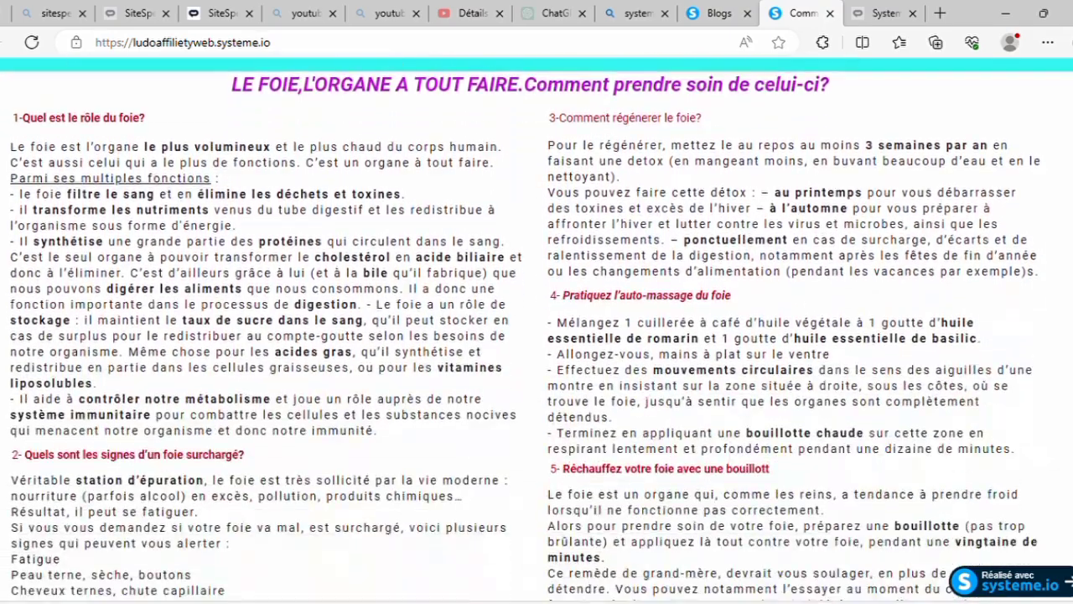
scroll(537, 331, down, 15)
scroll(537, 330, down, 15)
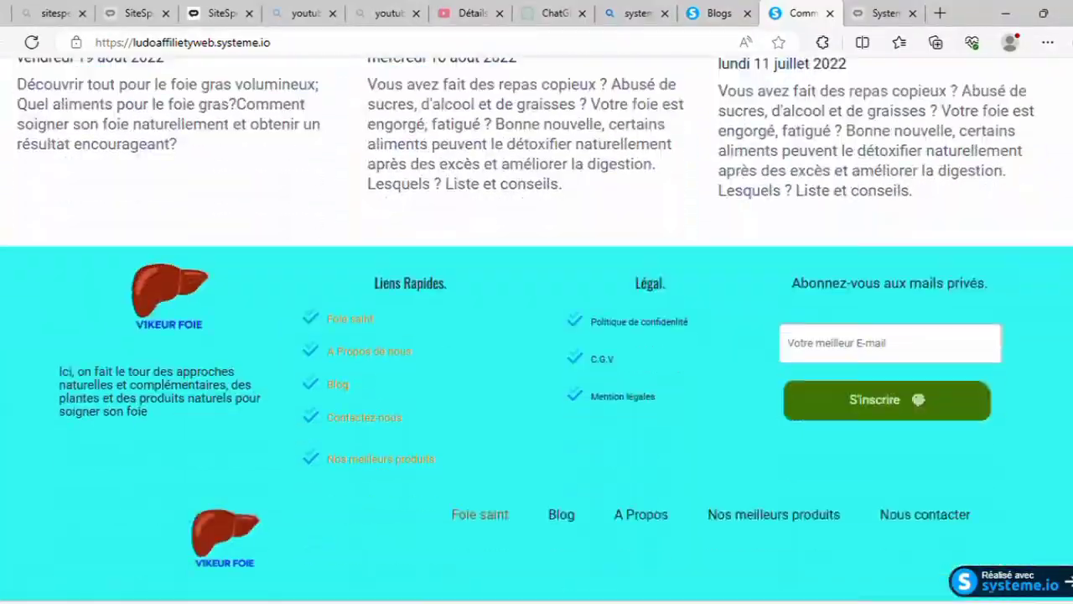
scroll(536, 331, up, 20)
scroll(537, 330, up, 3)
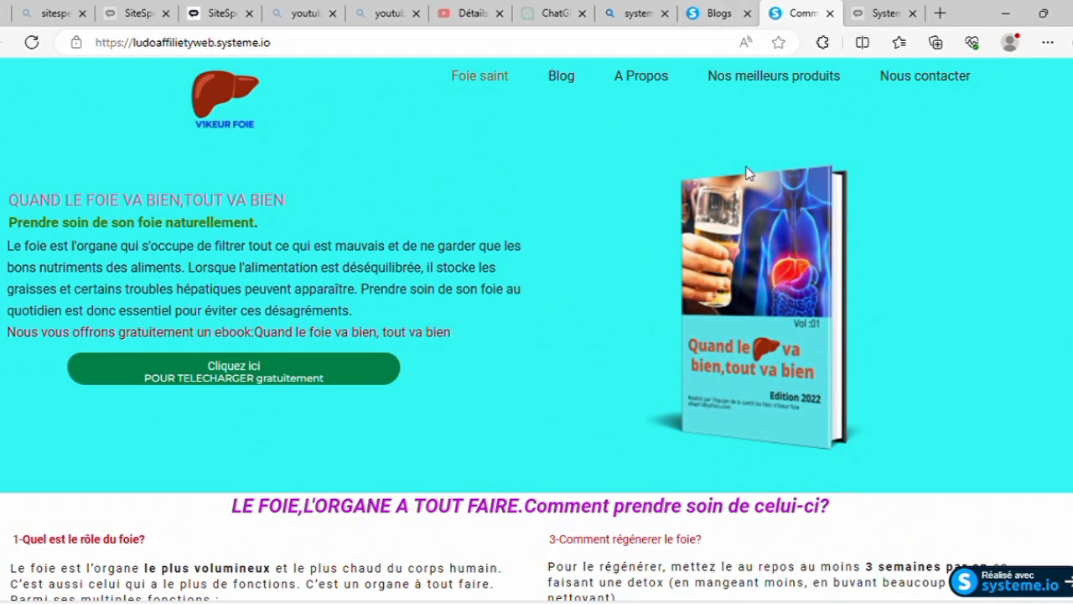
Open the template of the La santé du foie blog in systeme.io and add a Code HTML element directly above the blog content
click(713, 11)
mouse_move(712, 107)
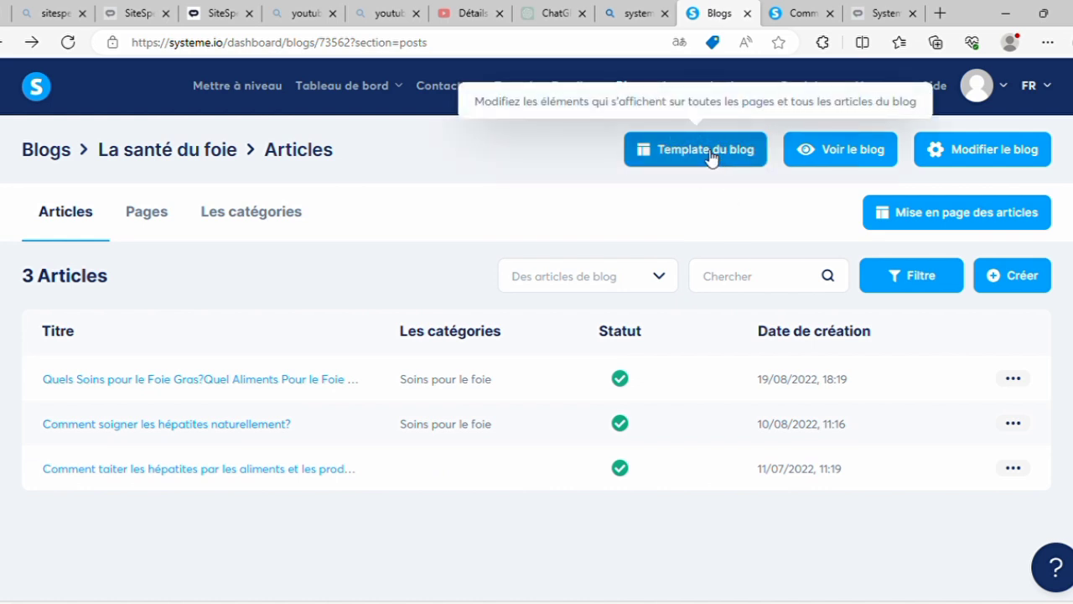
click(707, 156)
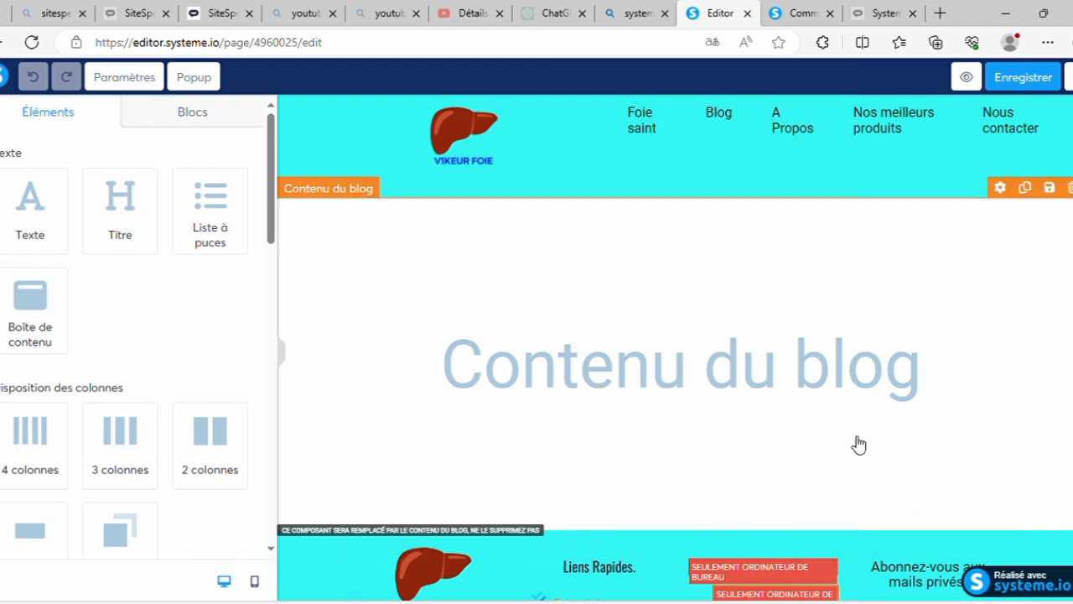
scroll(675, 348, down, 1)
scroll(678, 376, up, 1)
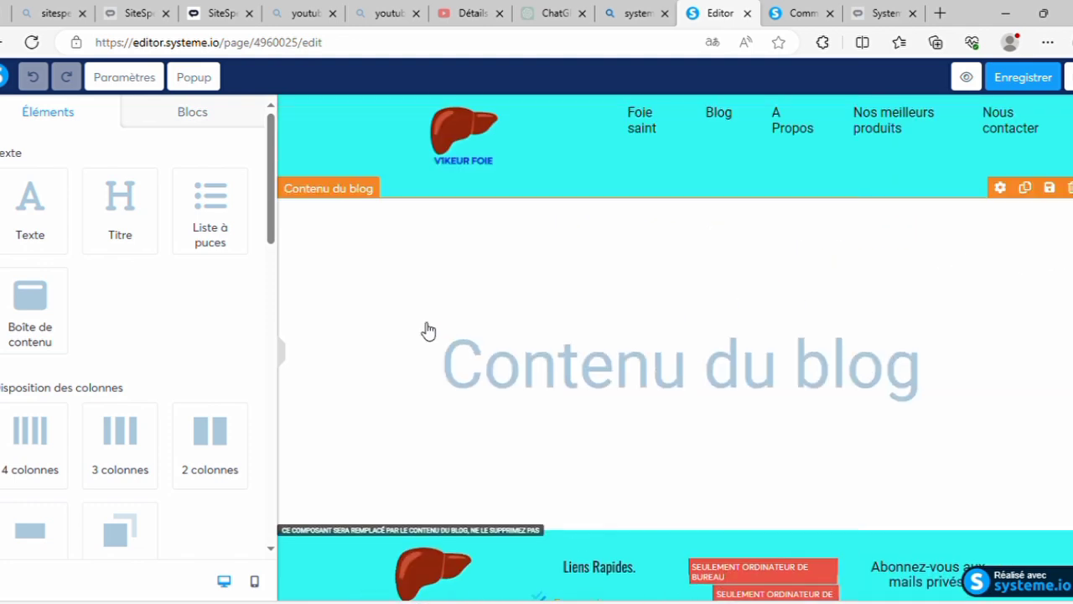
drag(271, 210, 292, 501)
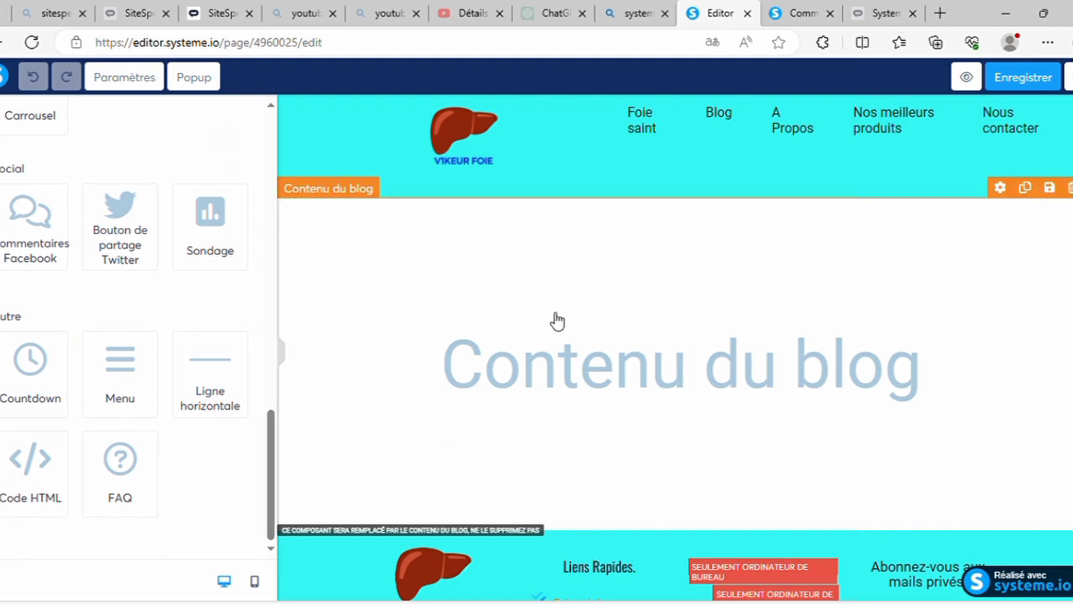
drag(27, 495, 361, 213)
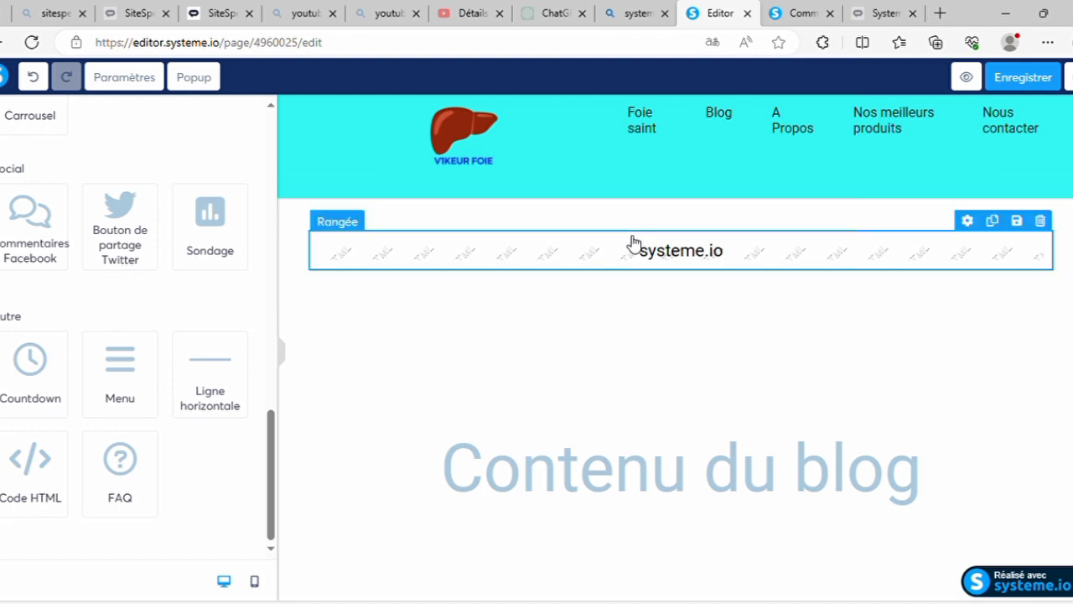
Switch to the chatbot's installation page in SiteSpeakAI and copy its Javascript code snippet
key(ctrl+3)
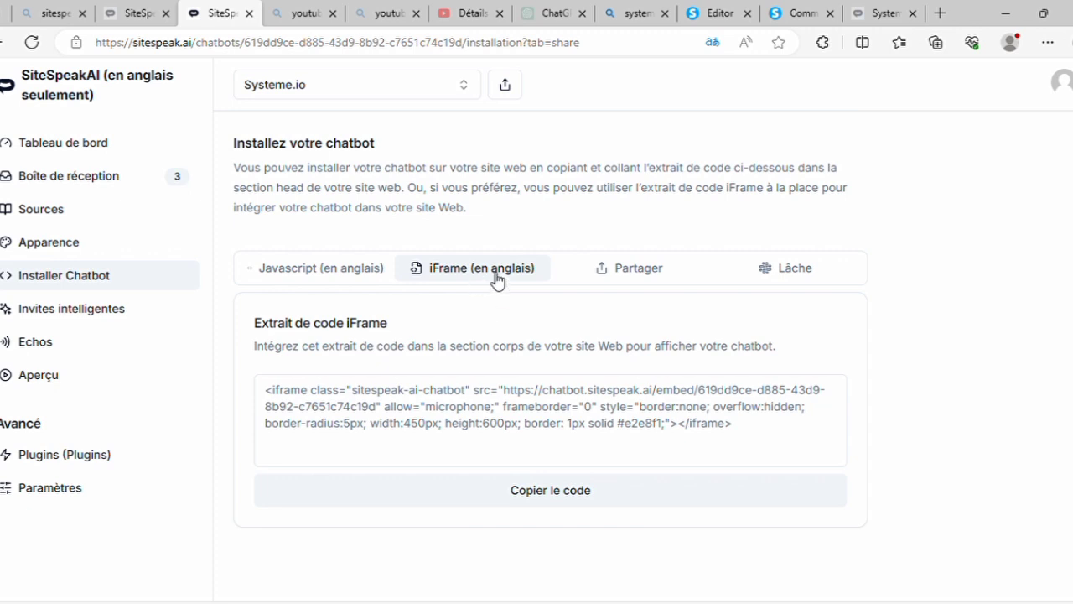
click(622, 281)
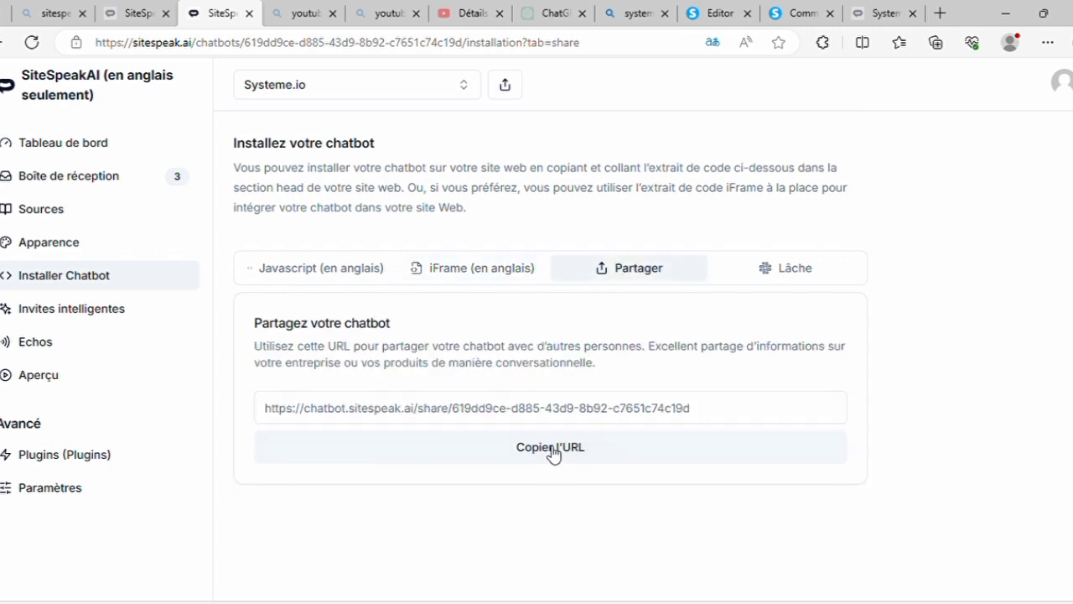
click(291, 274)
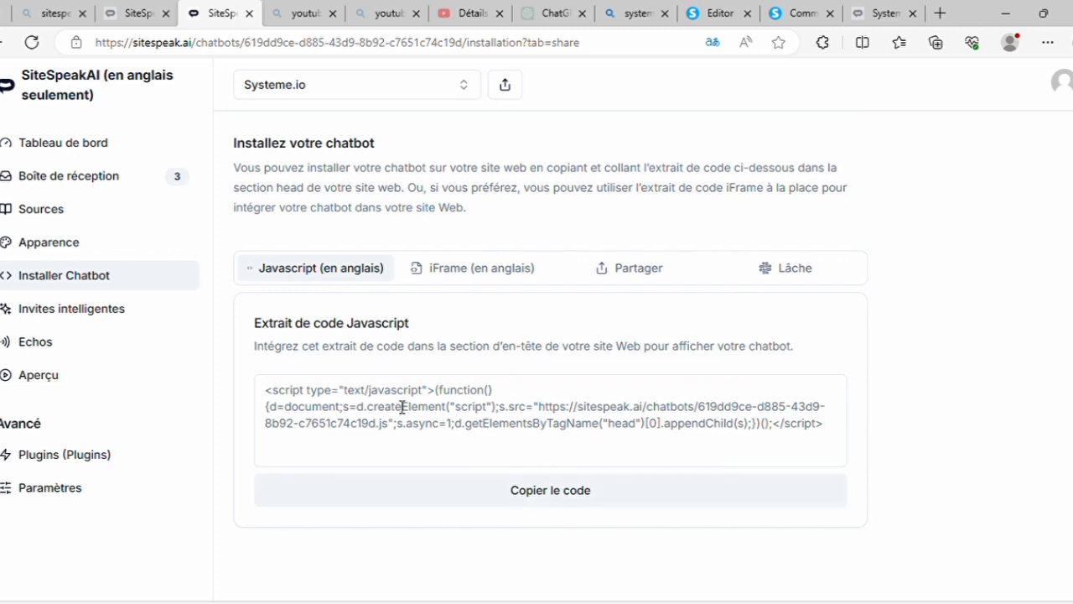
click(577, 492)
Return to the systeme.io template editor, paste the SiteSpeakAI script after the existing heading in the Code HTML element and save the code
click(735, 7)
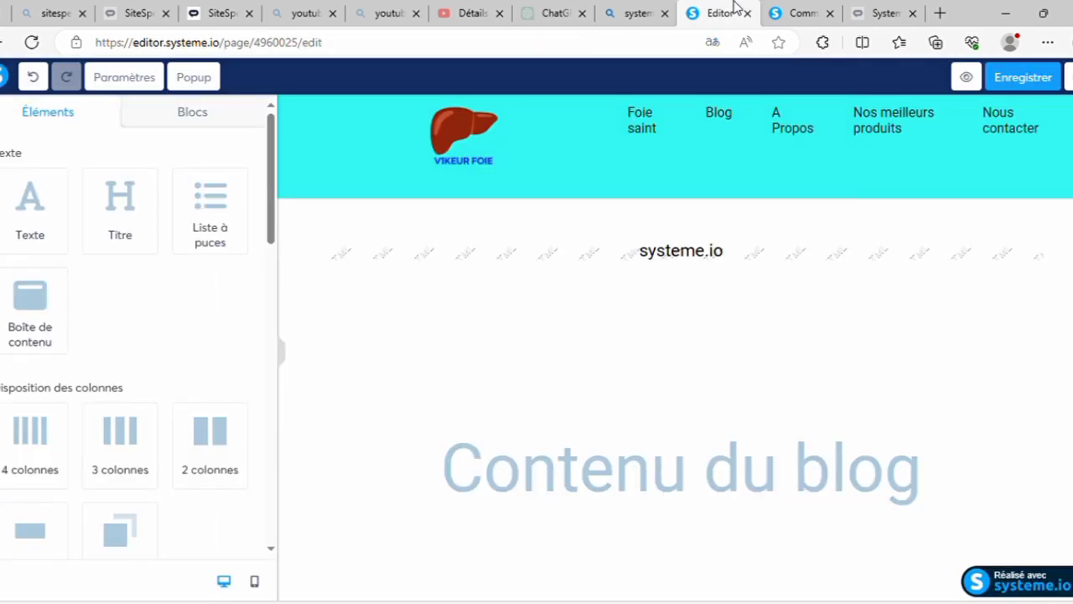
click(639, 265)
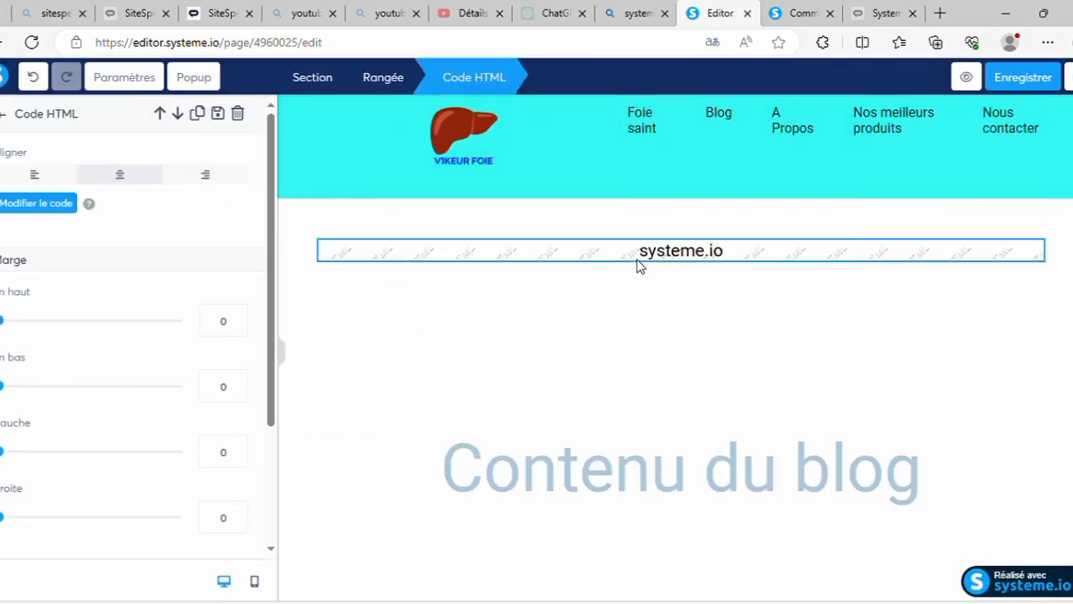
click(49, 208)
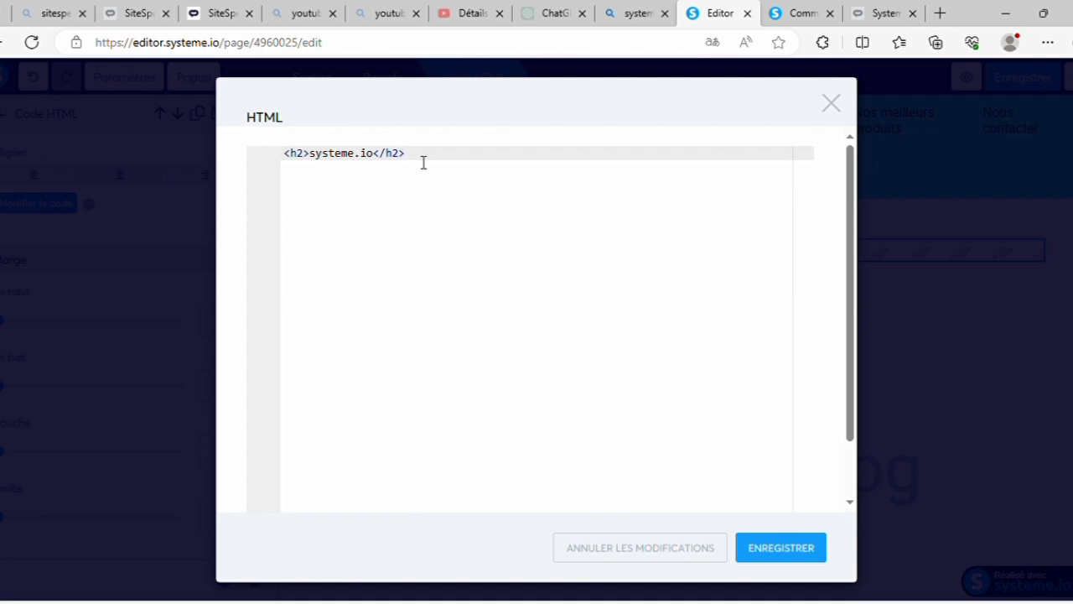
key(ctrl+v)
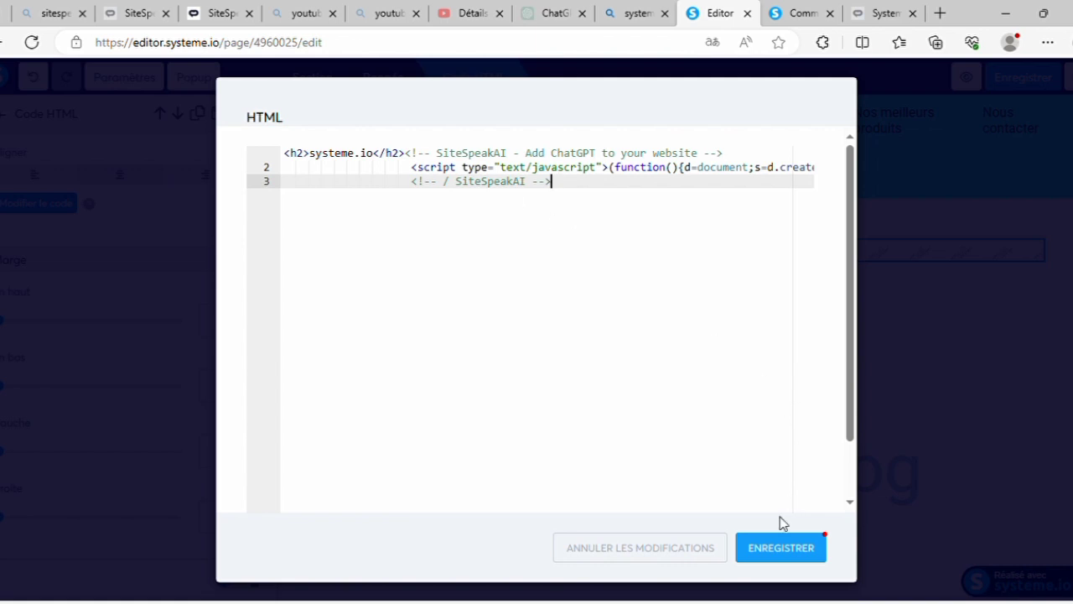
click(779, 548)
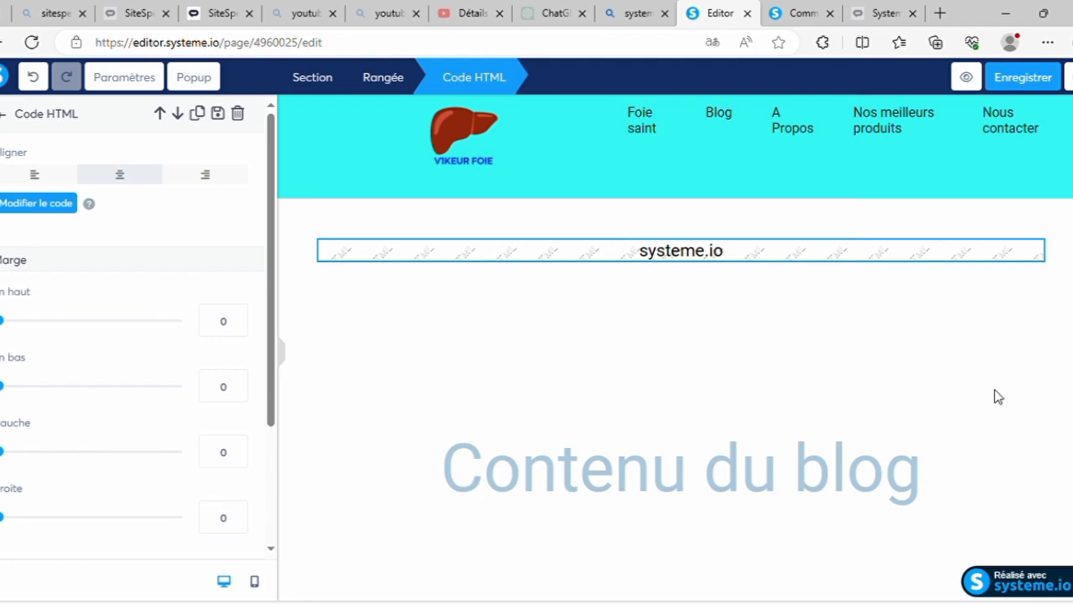
Switch to the live blog's home page, open the chatbot widget and view its welcome messages
key(ctrl+Tab)
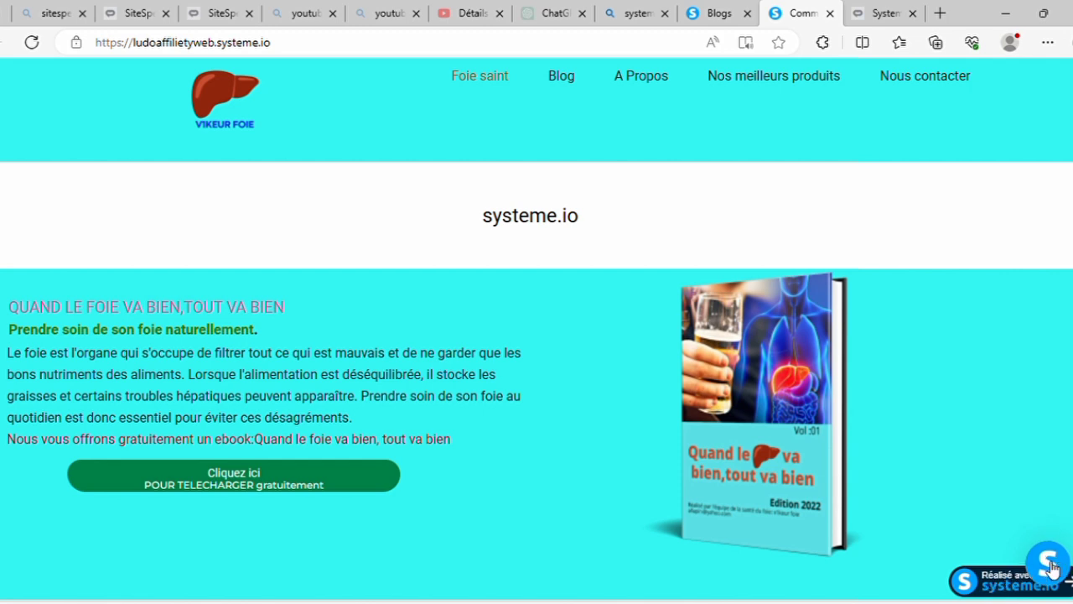
click(1050, 567)
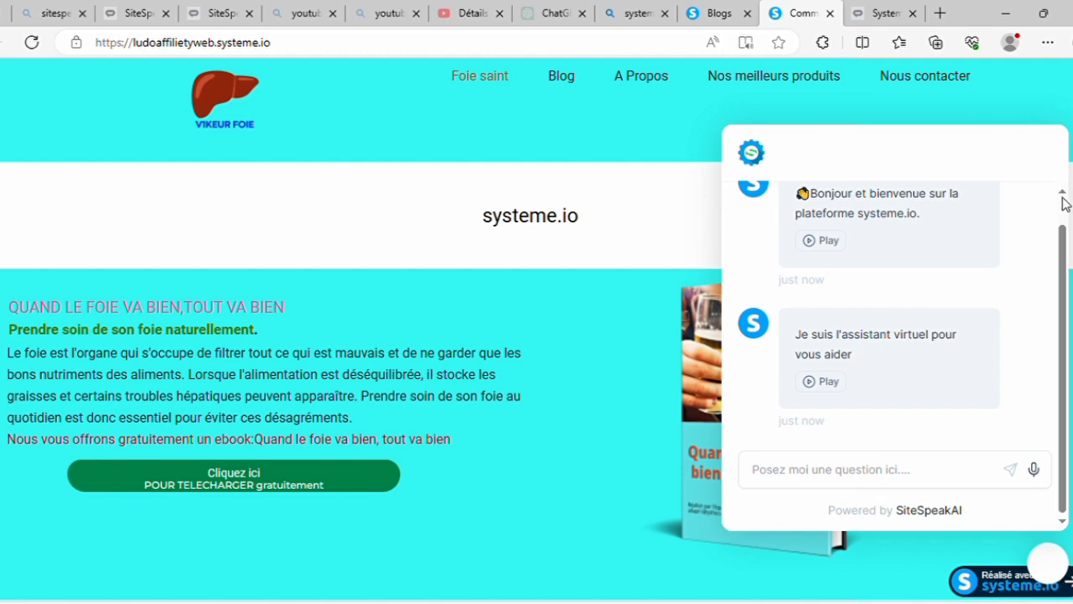
drag(1063, 250, 1063, 290)
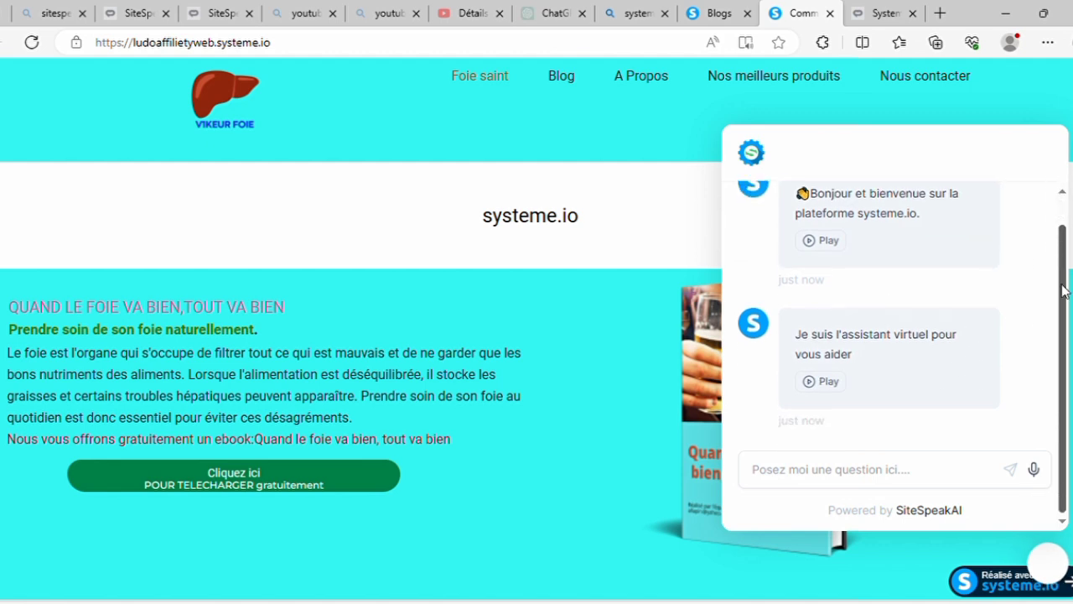
Ask the blog's chatbot "Comment faire une page de vente?" and look back through its answer
click(807, 483)
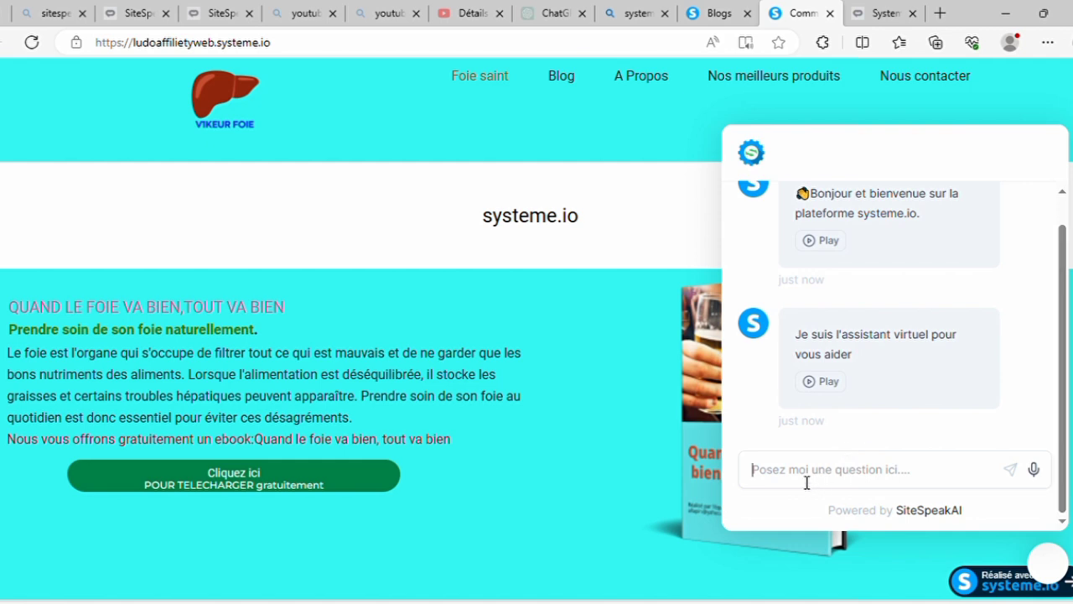
text(comment)
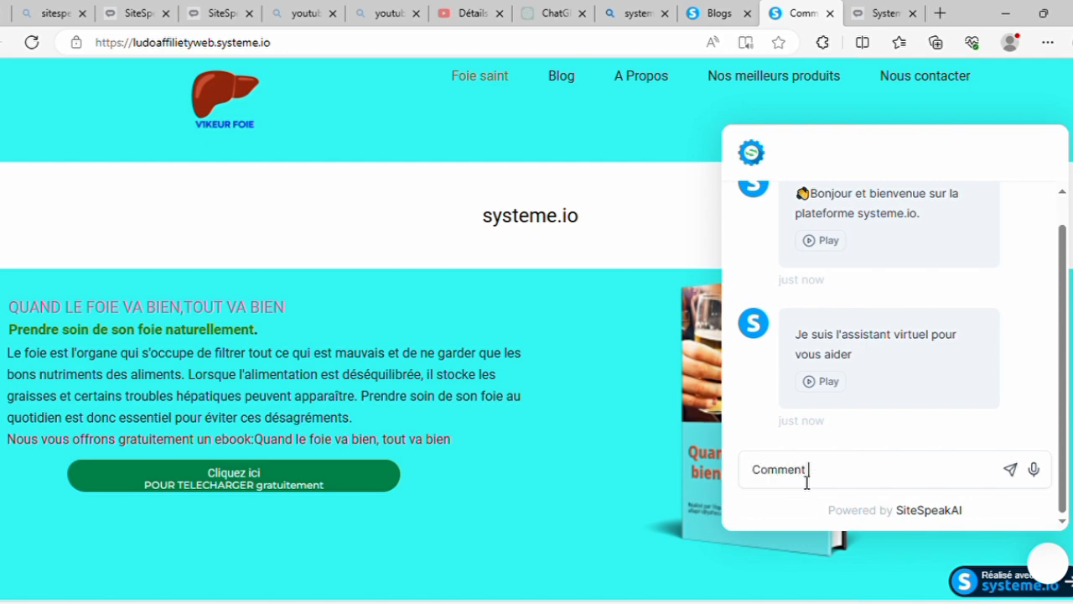
text( faire une page de vente?)
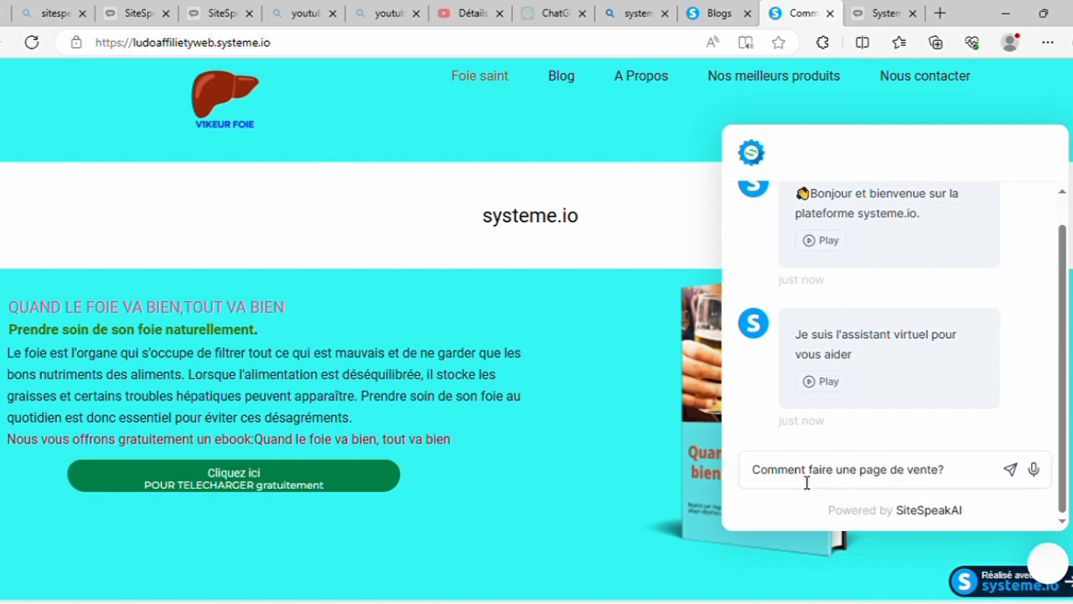
key(Return)
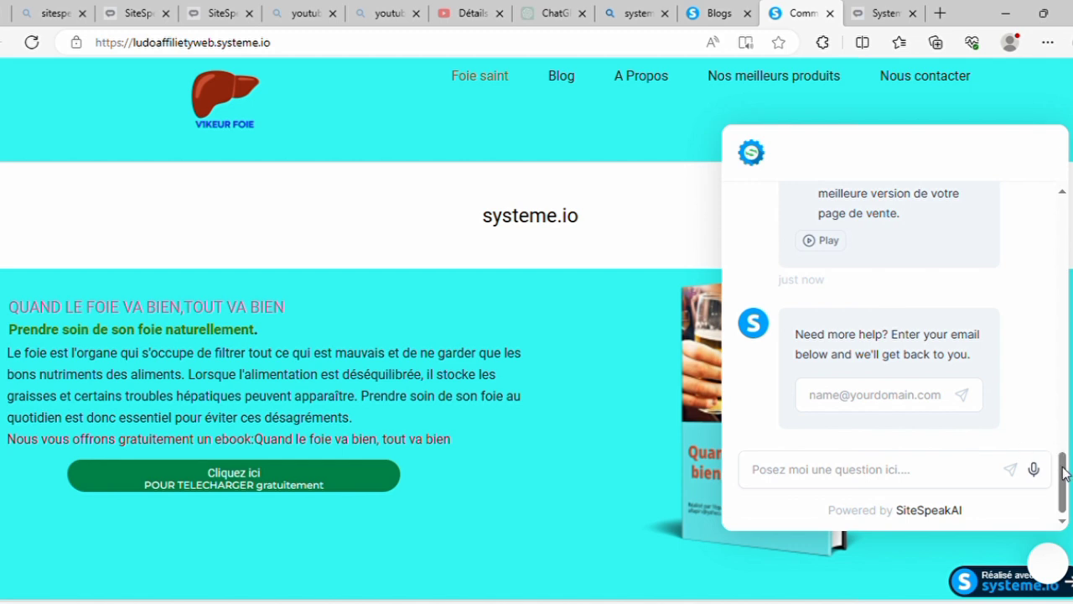
drag(1063, 474, 1054, 398)
drag(1053, 367, 1053, 328)
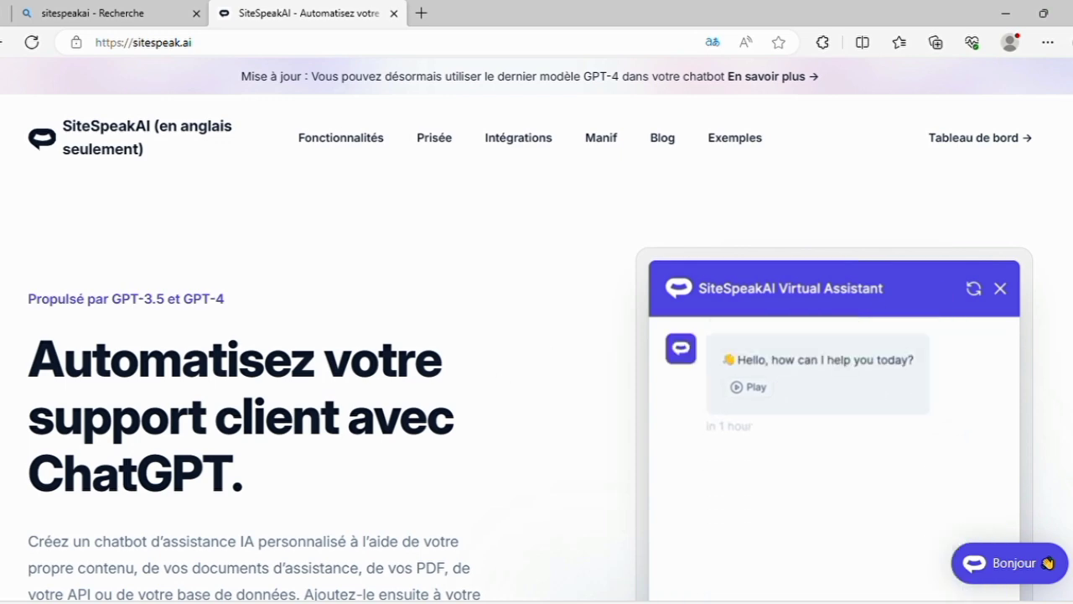
Go through the SiteSpeakAI home page to its footer and open the Zapier integration page
scroll(536, 335, down, 20)
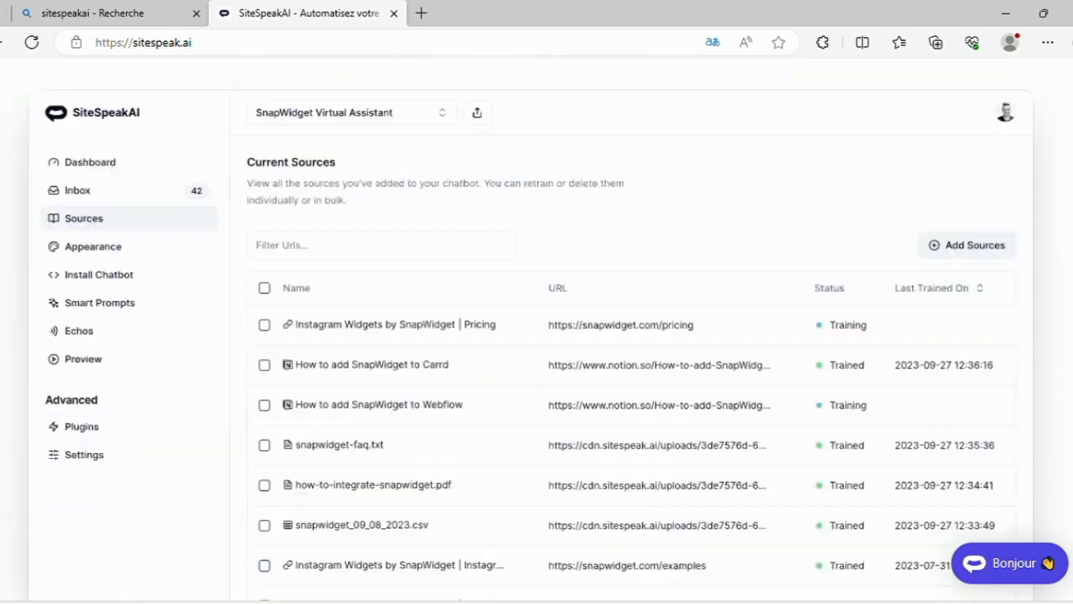
scroll(536, 335, down, 20)
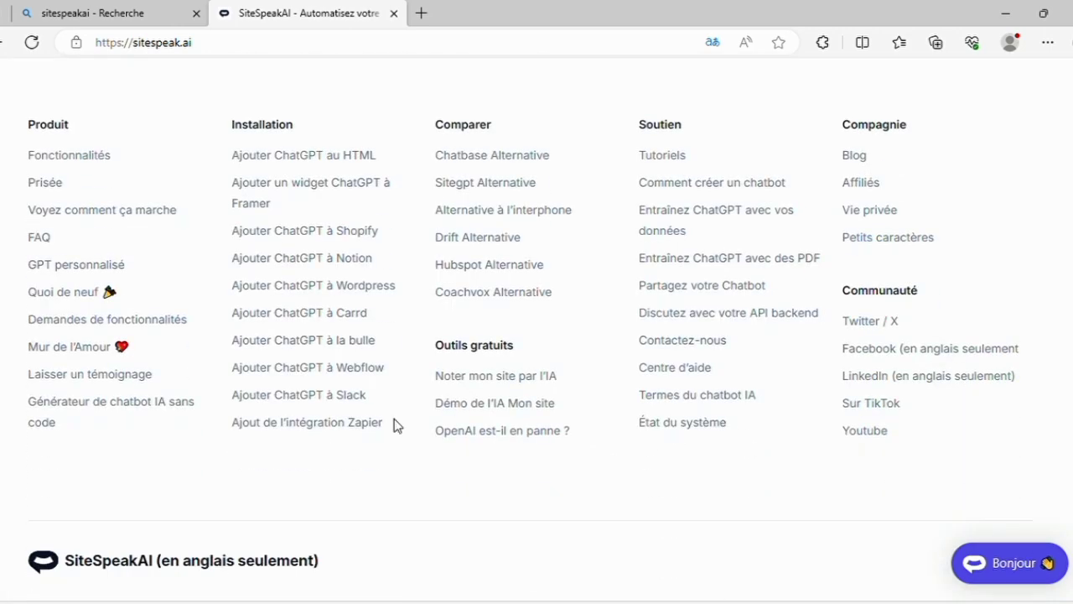
click(286, 430)
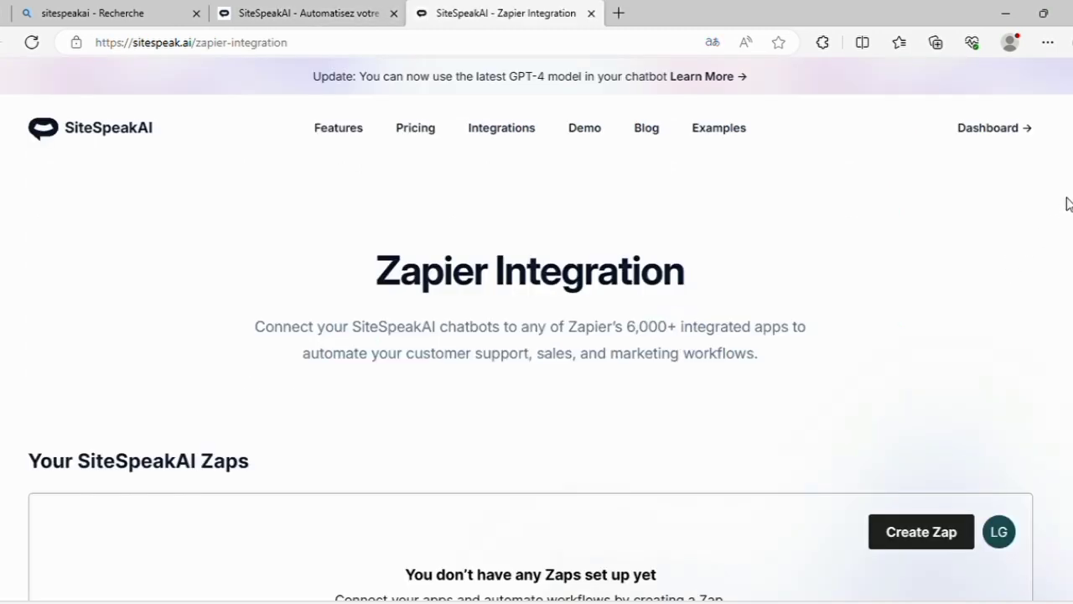
Look through the popular SiteSpeakAI automations offered on the Zapier integration page, from Slack and Messenger to Reddit and WhatsApp
scroll(536, 335, down, 6)
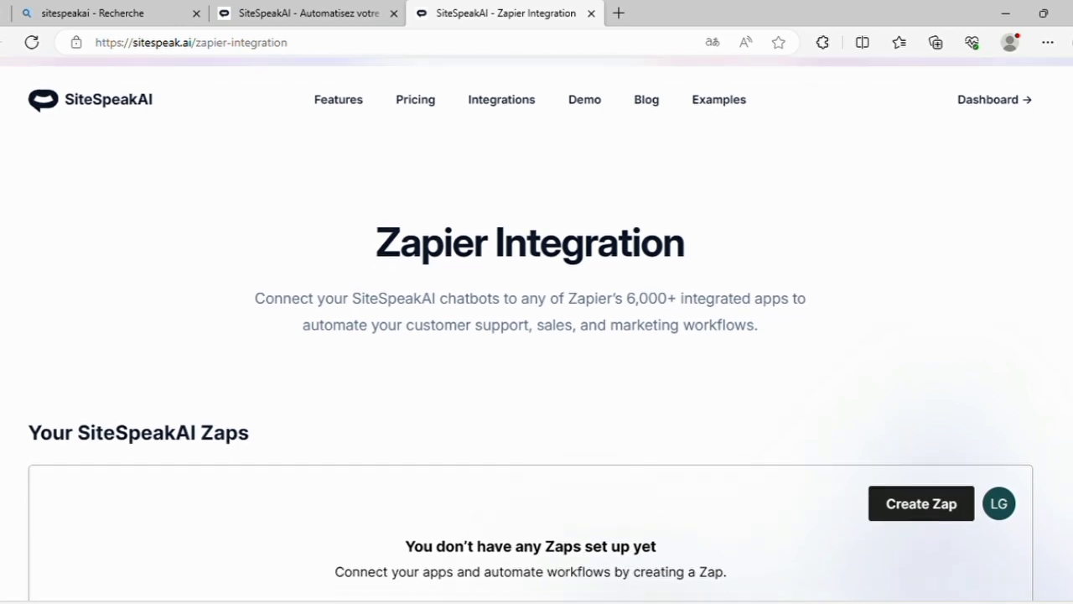
scroll(536, 335, down, 2)
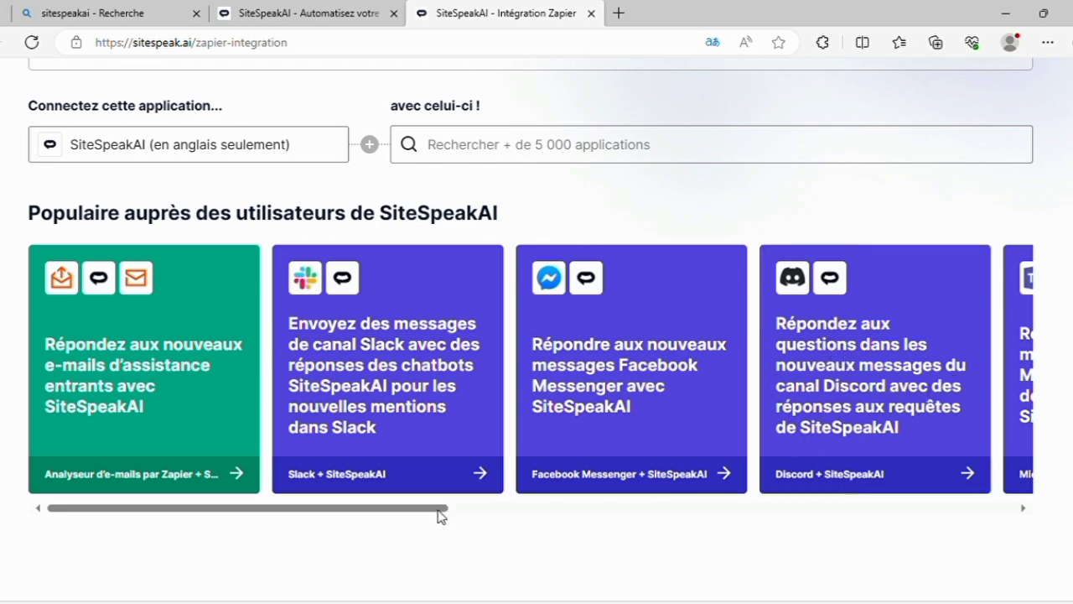
drag(442, 515, 627, 536)
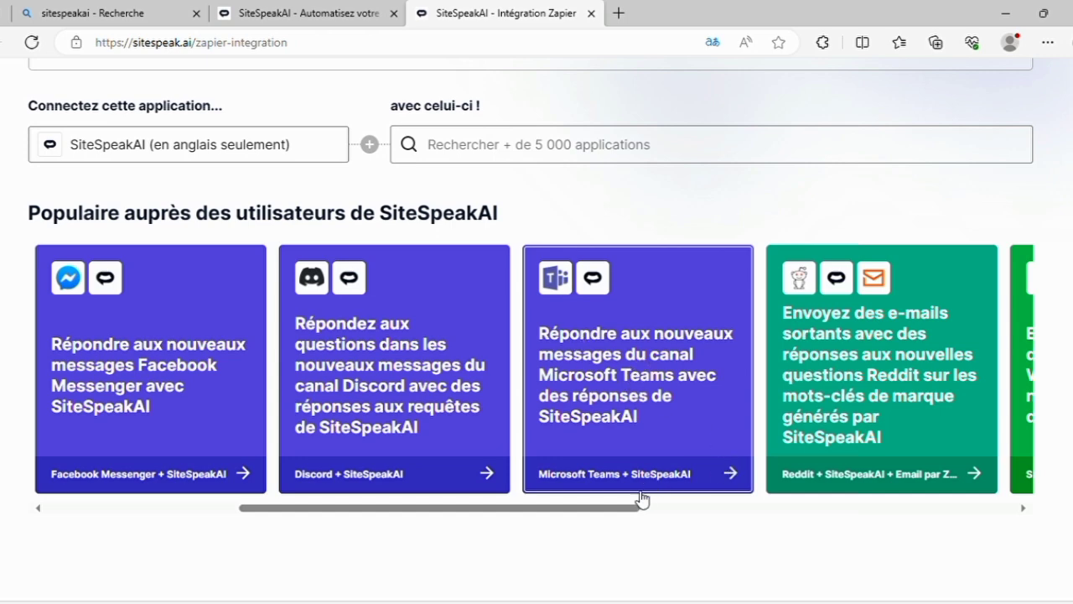
drag(628, 514, 699, 517)
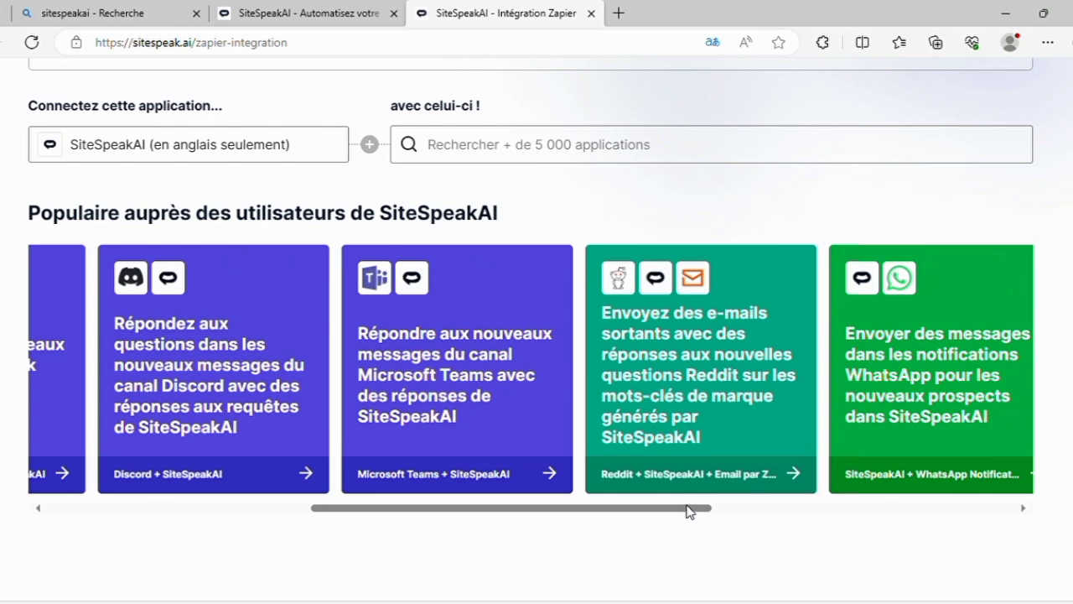
drag(687, 512, 503, 508)
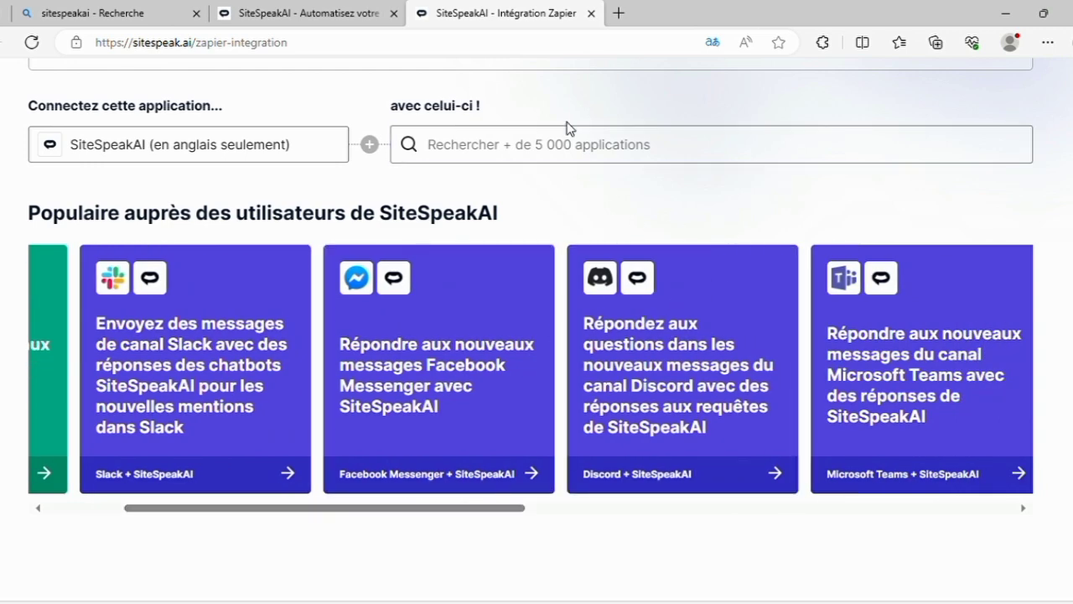
Open the SiteSpeakAI pricing page and compare the features of the Free, Startup and Pro plans, including Slack integration
scroll(550, 323, up, 7)
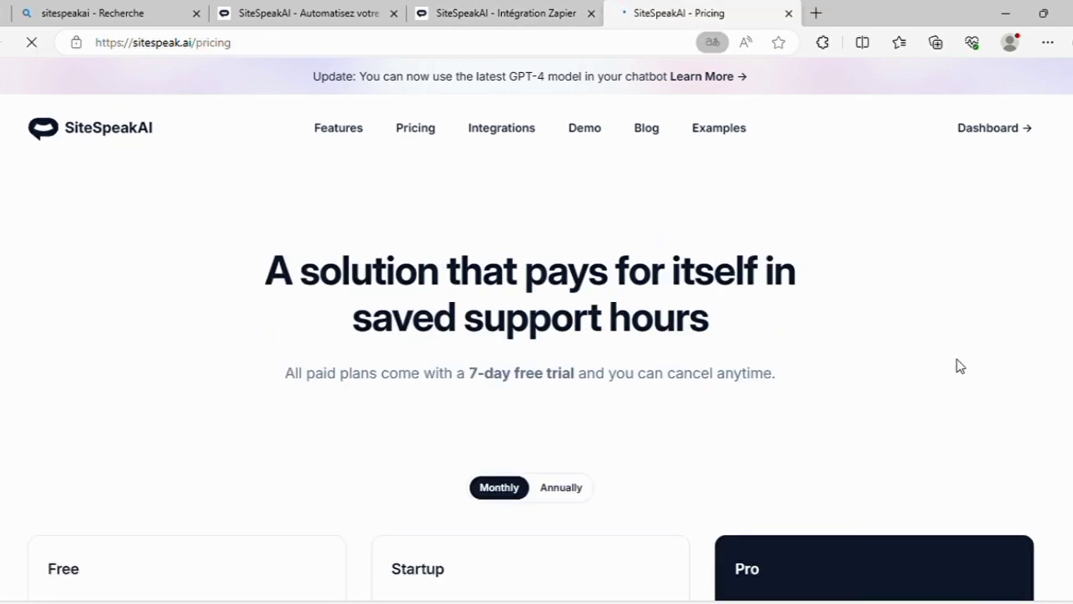
scroll(536, 336, down, 5)
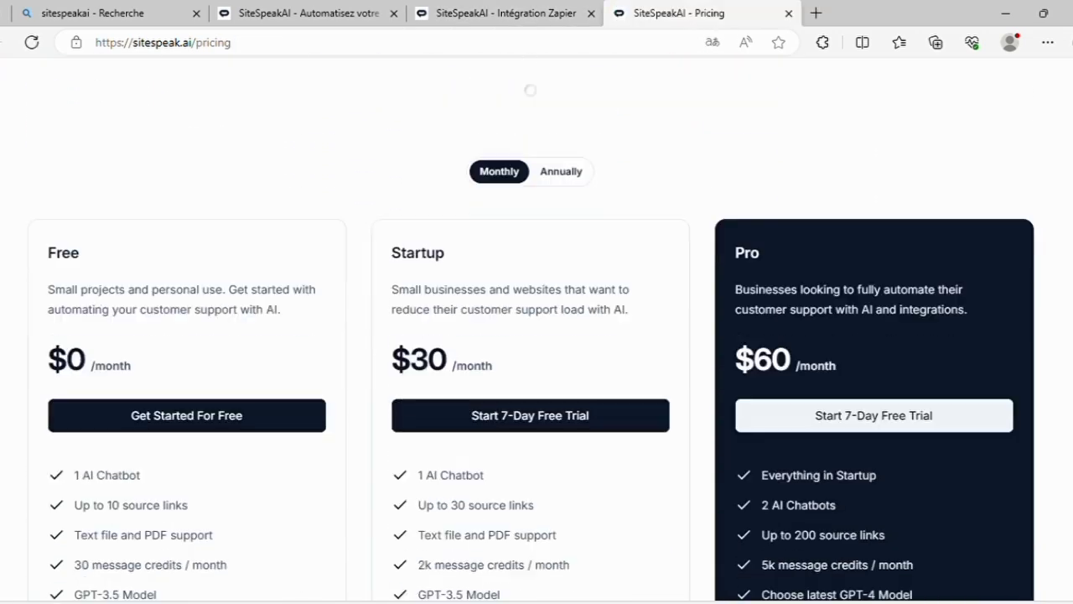
scroll(536, 336, down, 3)
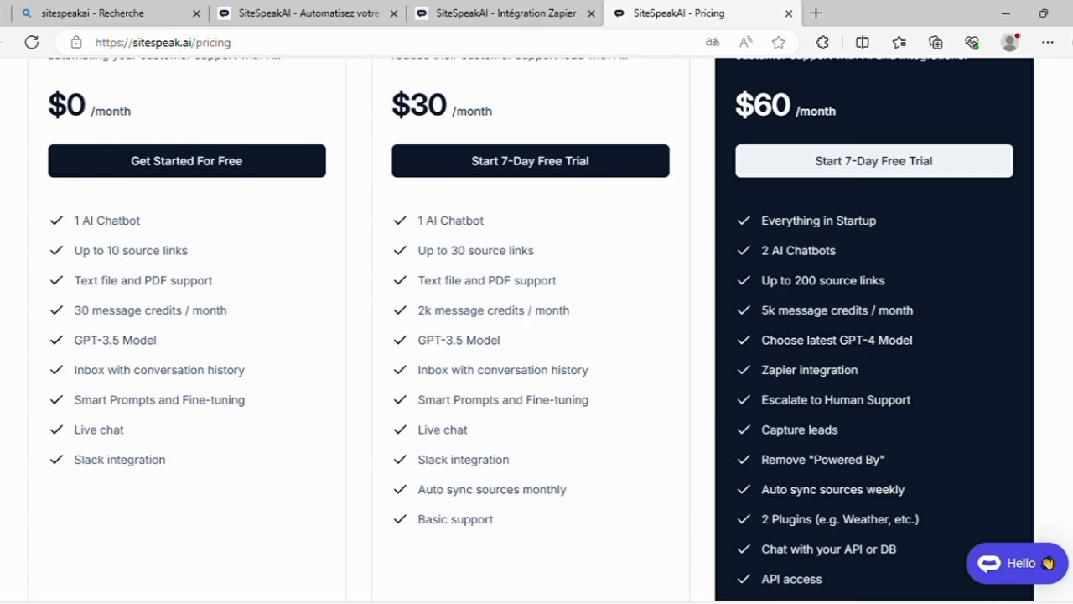
scroll(531, 328, down, 3)
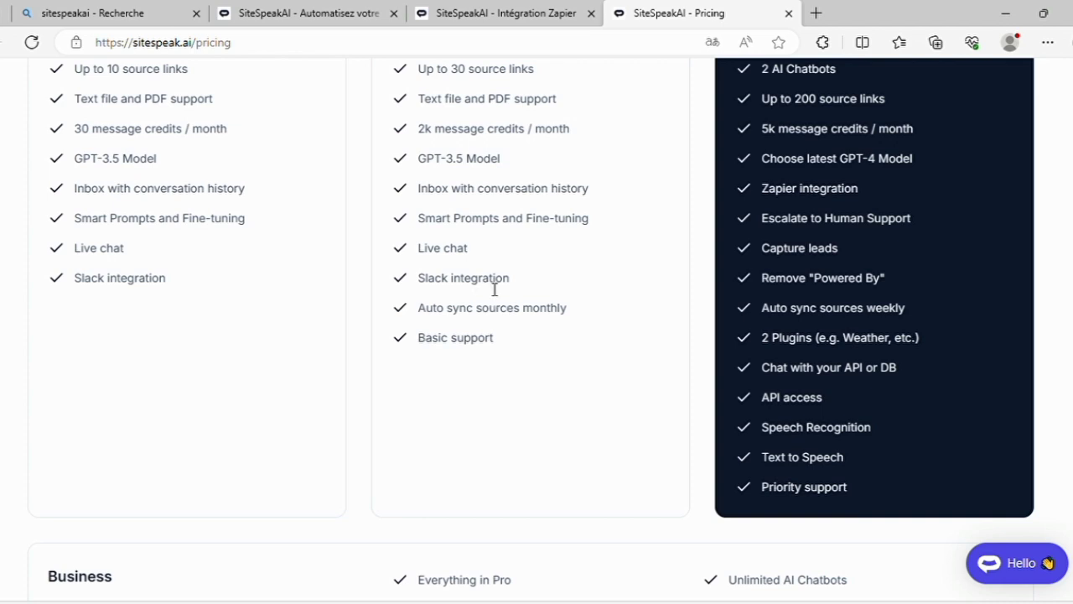
drag(513, 280, 432, 282)
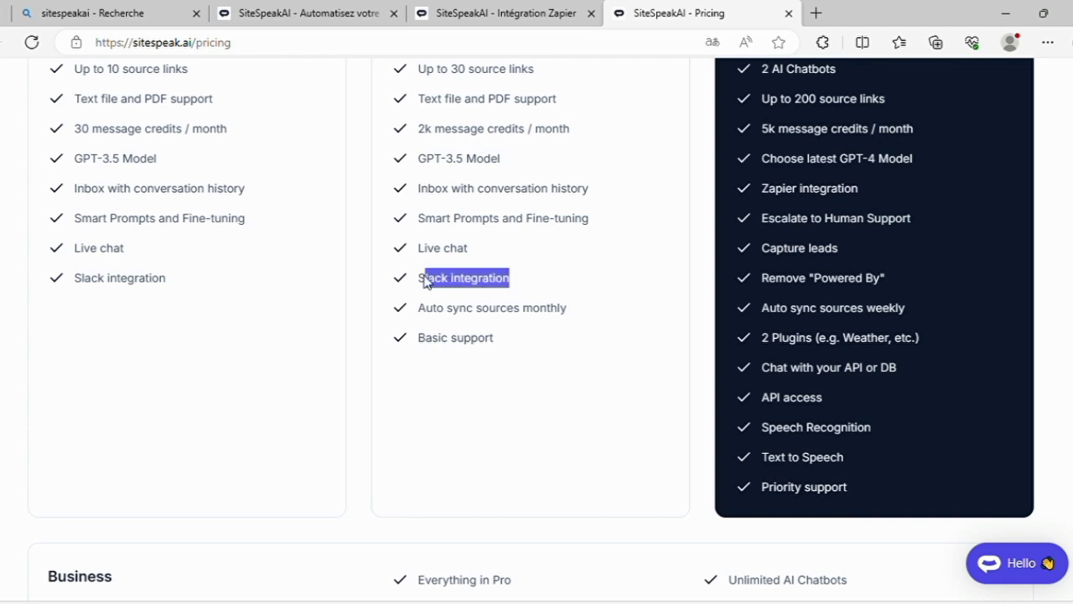
click(574, 397)
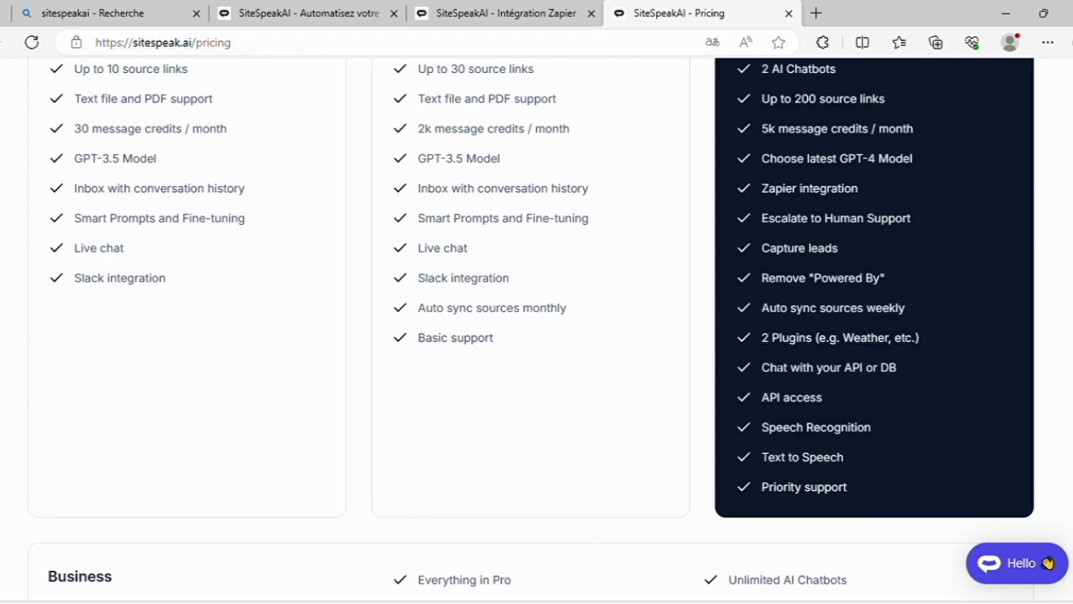
Review the monthly prices of the Free, Startup and Pro plans and the Business plan's features on the pricing page
scroll(537, 335, up, 5)
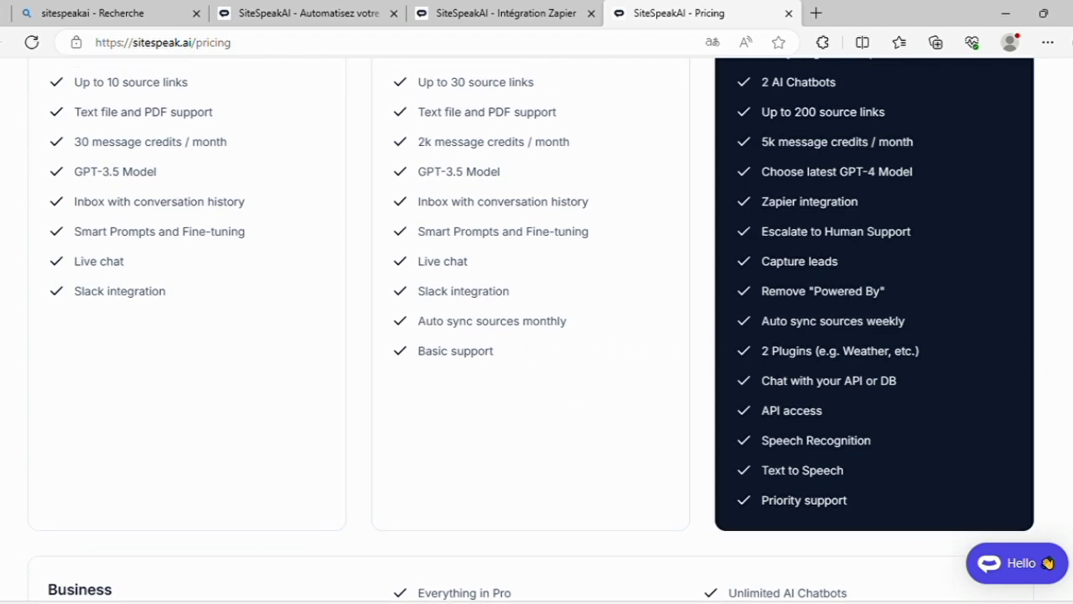
scroll(537, 336, down, 1)
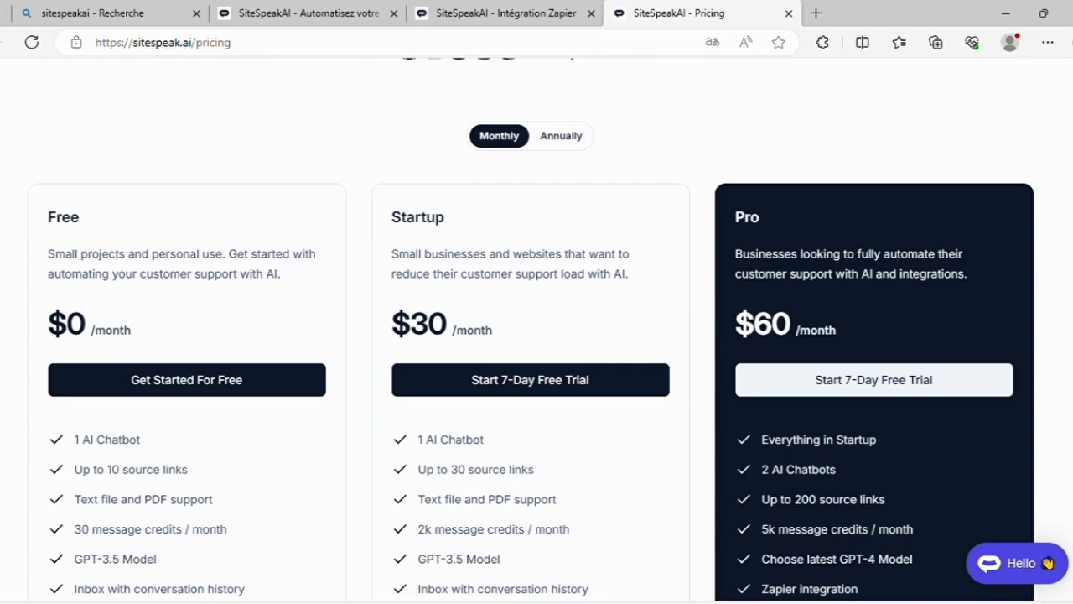
scroll(537, 336, down, 10)
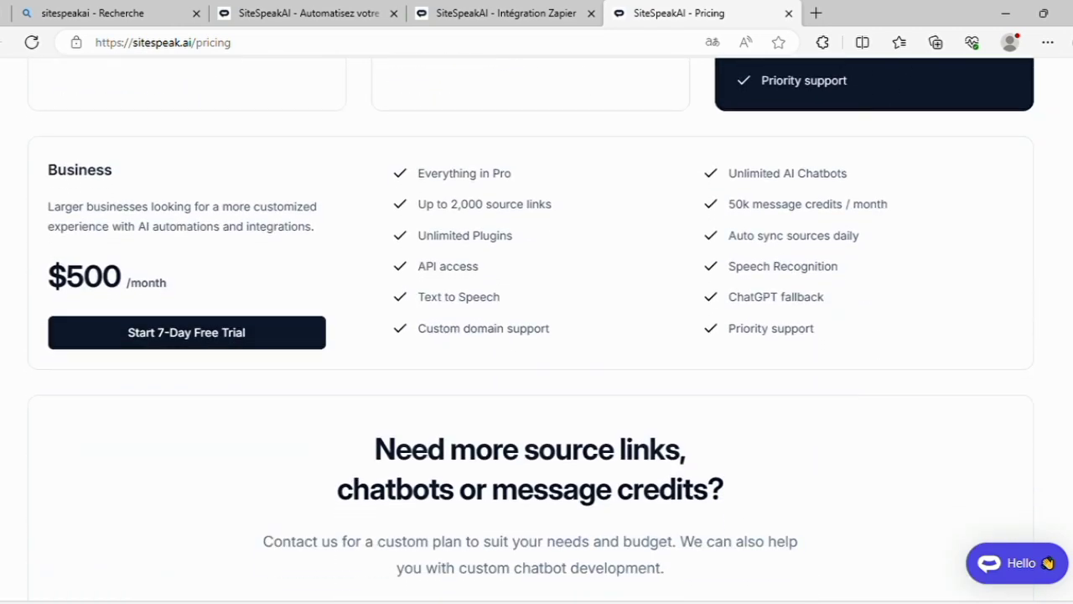
scroll(536, 336, up, 12)
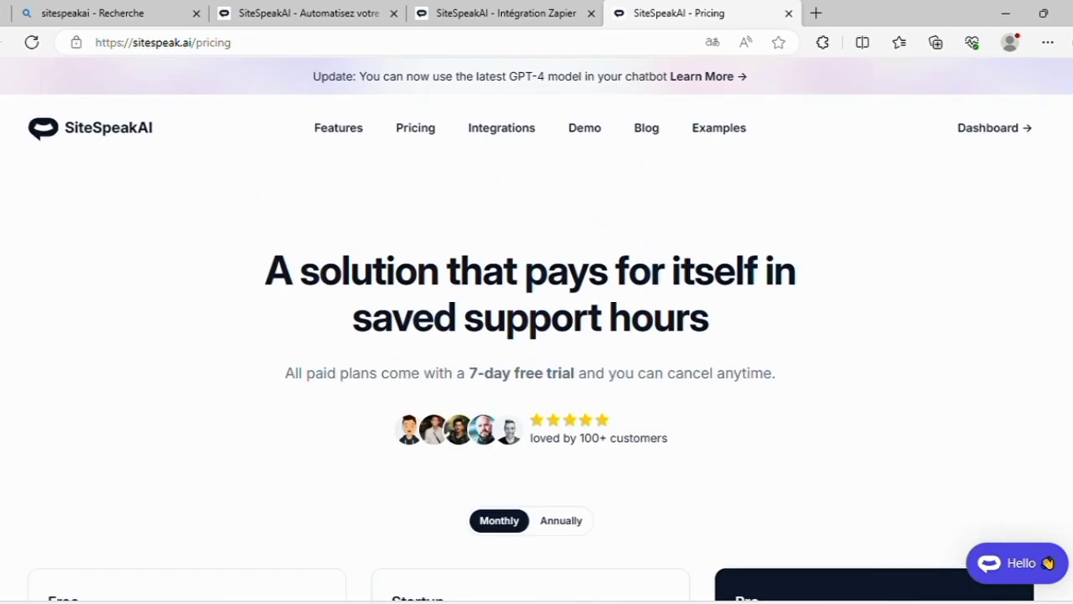
scroll(537, 335, down, 6)
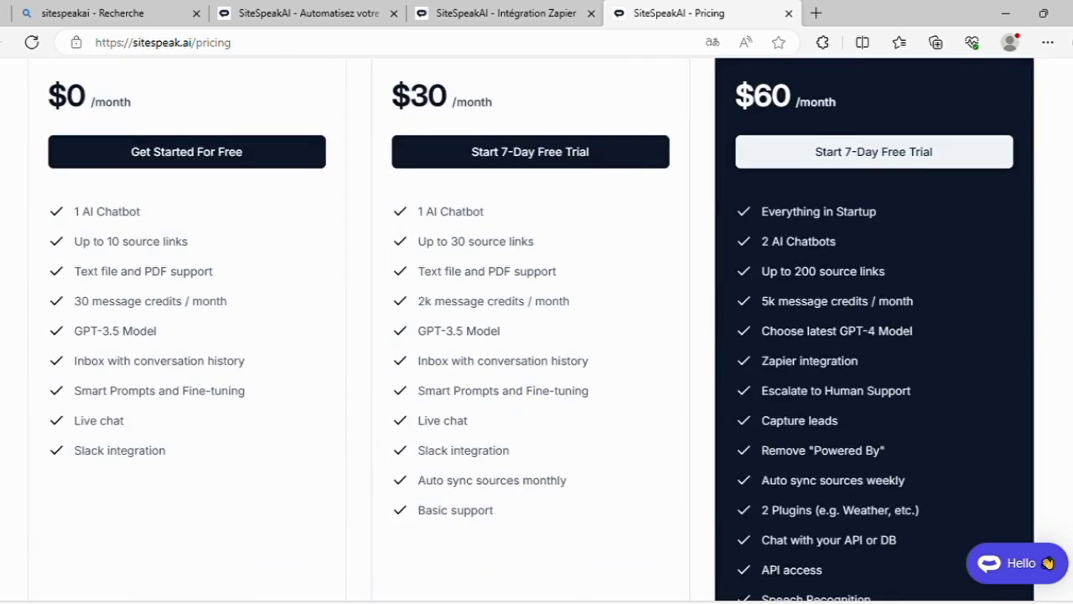
scroll(536, 336, up, 3)
Return to the SiteSpeakAI Zapier integration page, open the Facebook Messenger reply automation in the Zap editor and dismiss the basics tutorial card
click(514, 12)
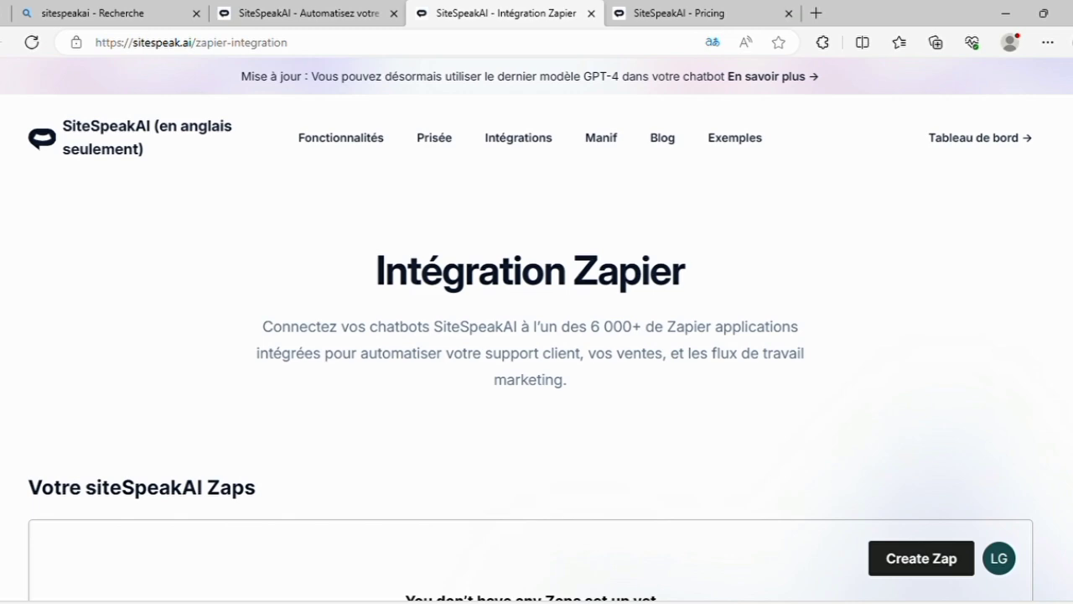
scroll(537, 335, down, 7)
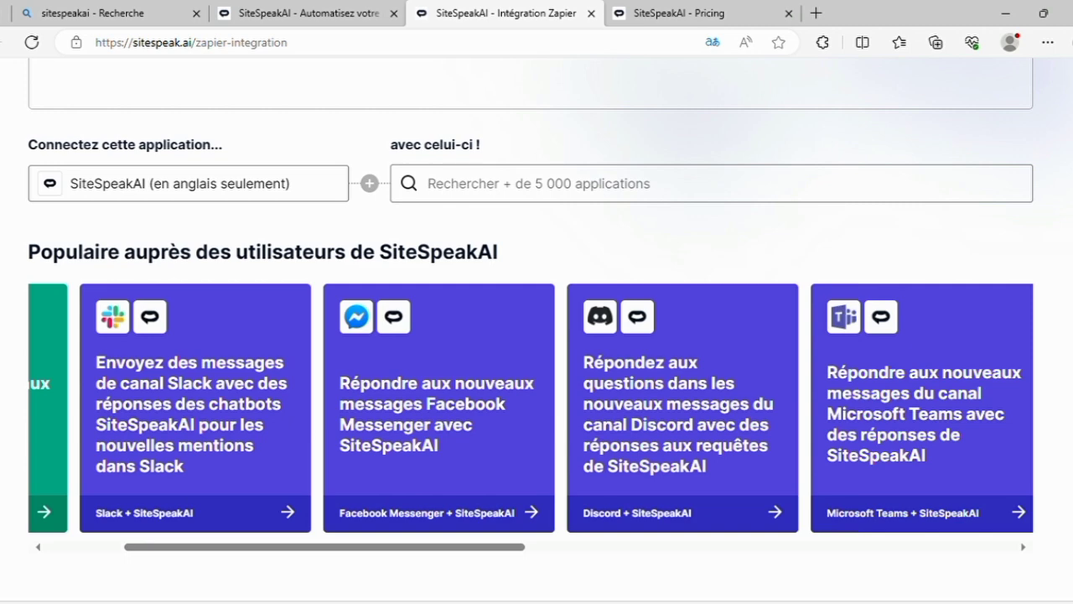
scroll(537, 335, down, 1)
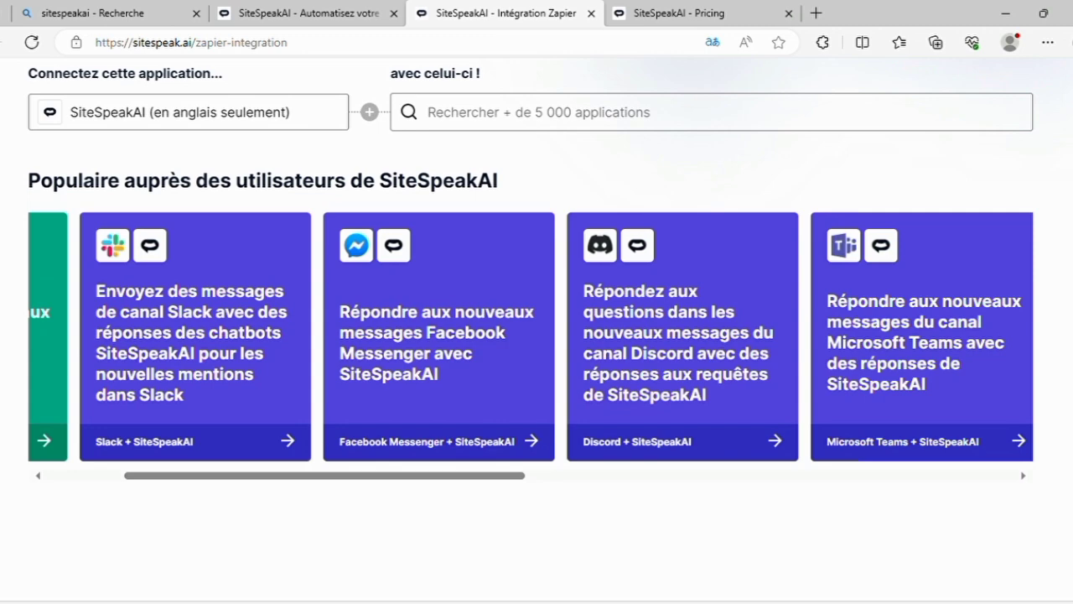
click(459, 378)
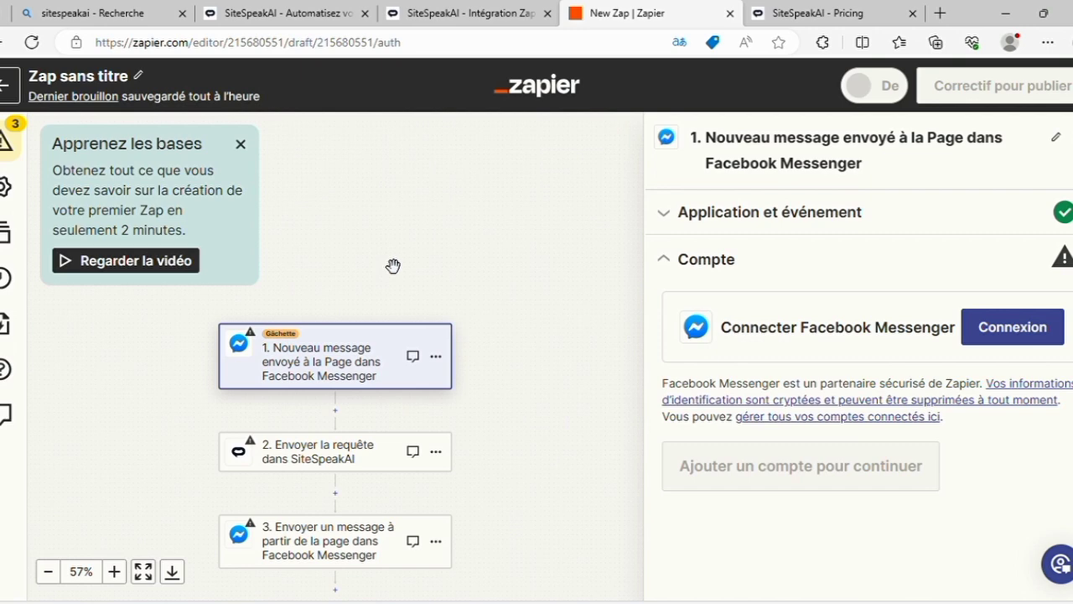
click(240, 143)
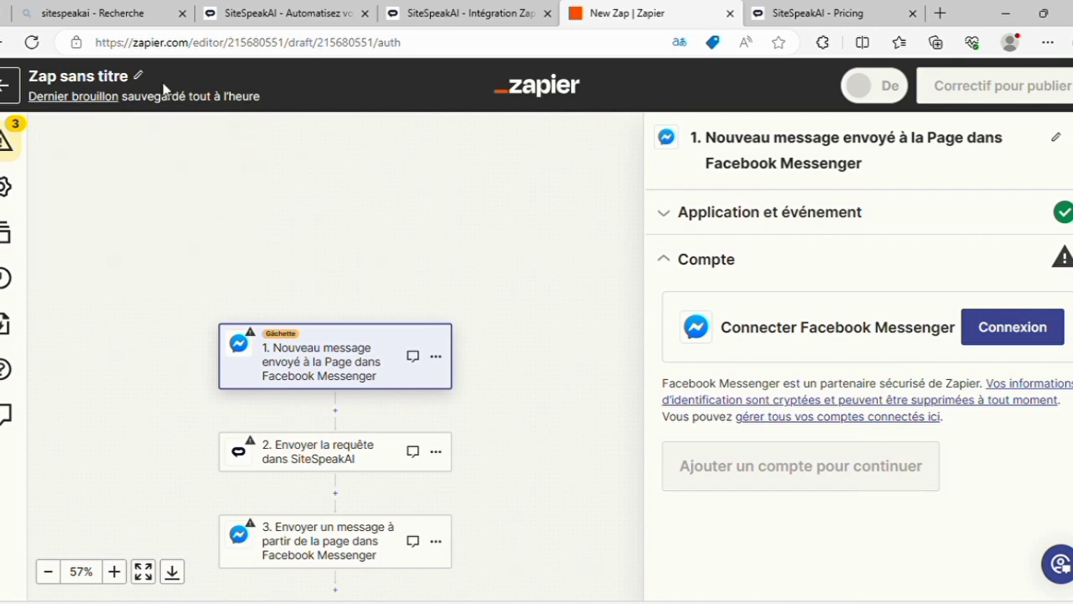